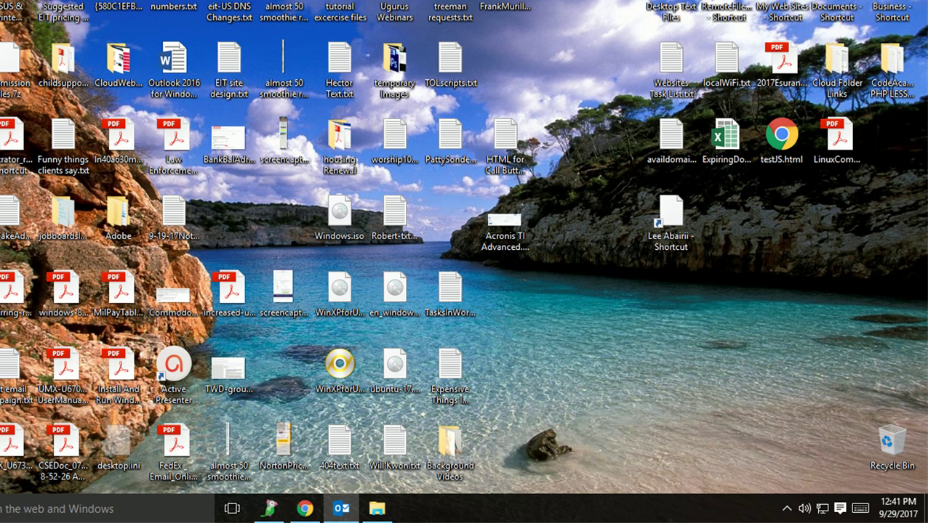
- Open This PC from the Libraries & Folders tiles in Start and look through its folders and drives
key("super")
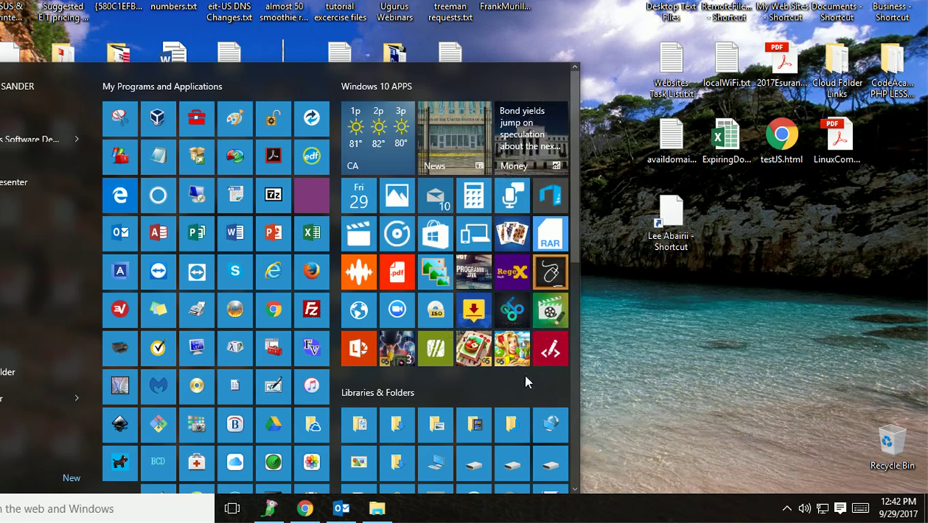
left_click_drag(573, 244, 590, 338)
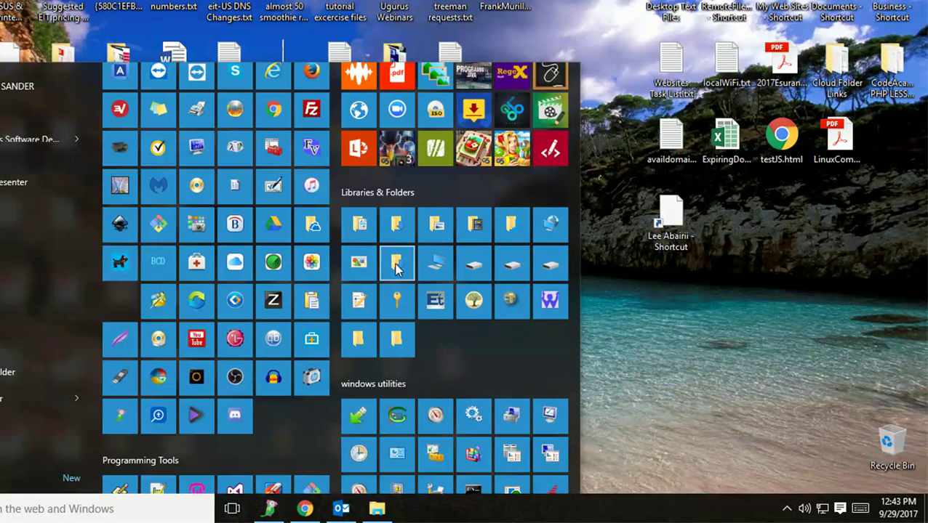
left_click(437, 270)
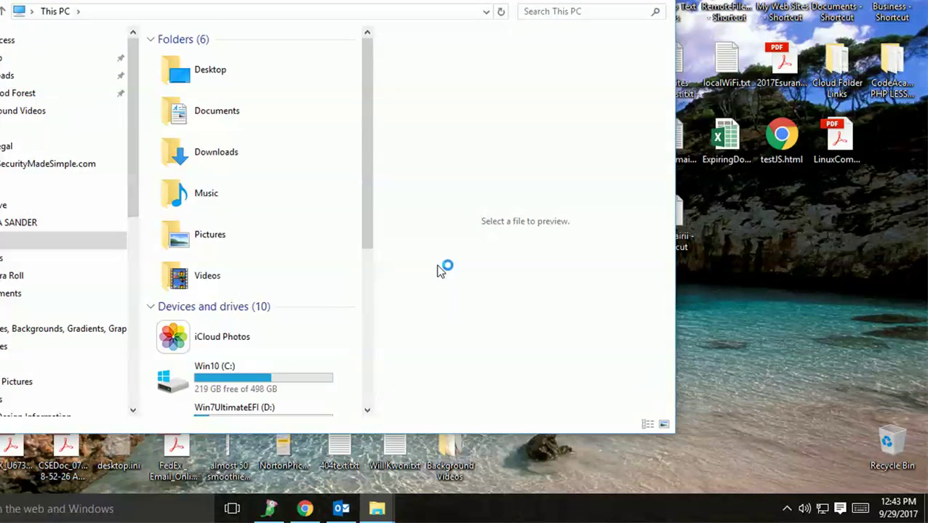
left_click_drag(367, 216, 391, 334)
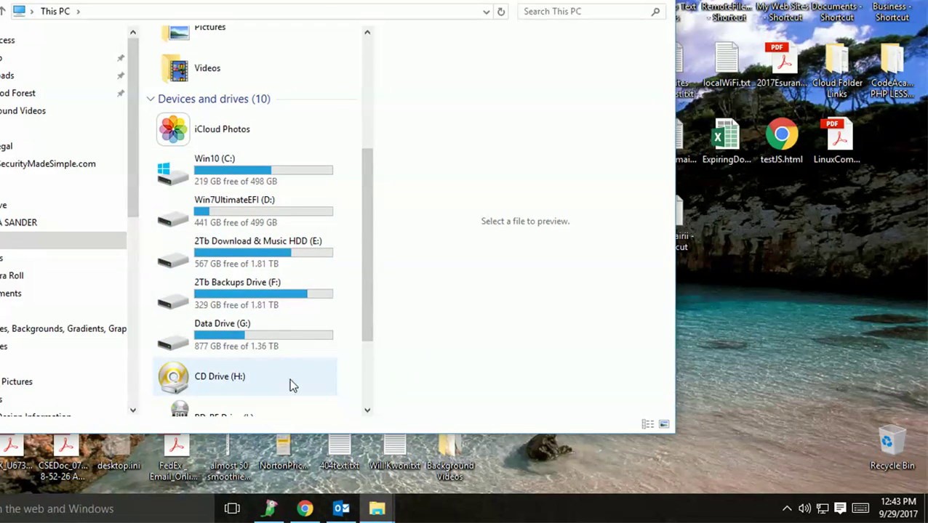
scroll(291, 385, "down", 2)
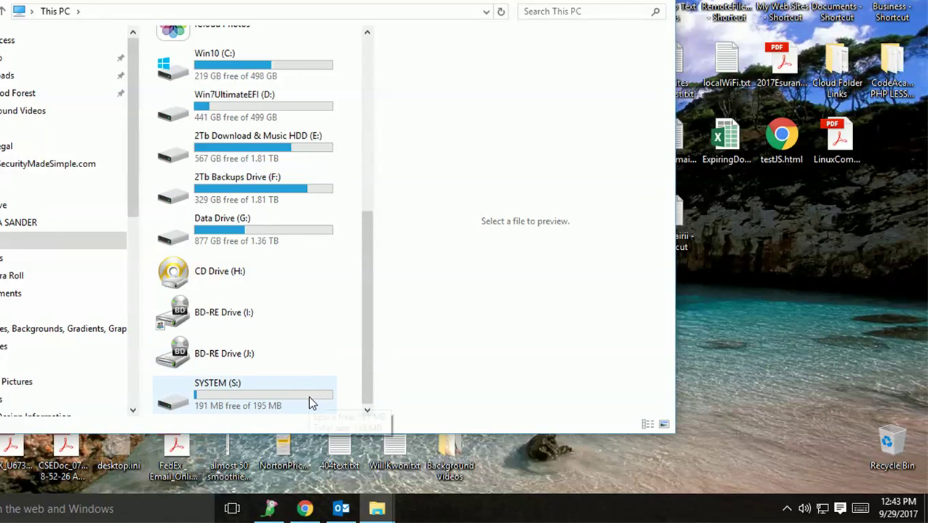
scroll(339, 367, "up", 6)
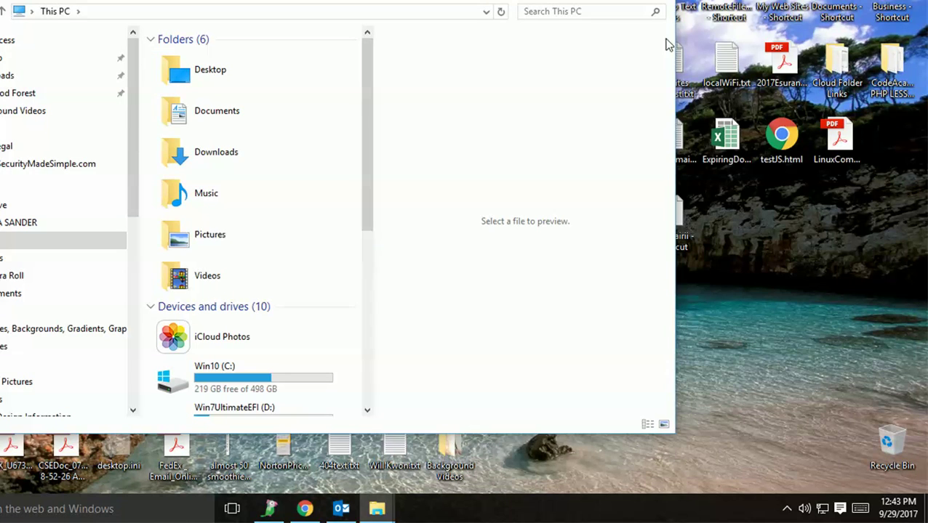
key("super+d")
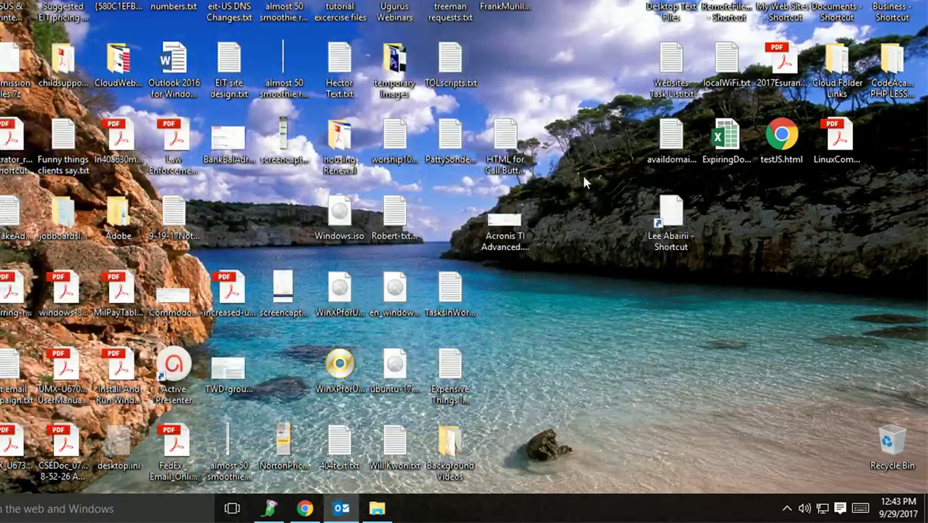
- Look through the Start tile groups and view Control Panel from the windows utilities group
key("super")
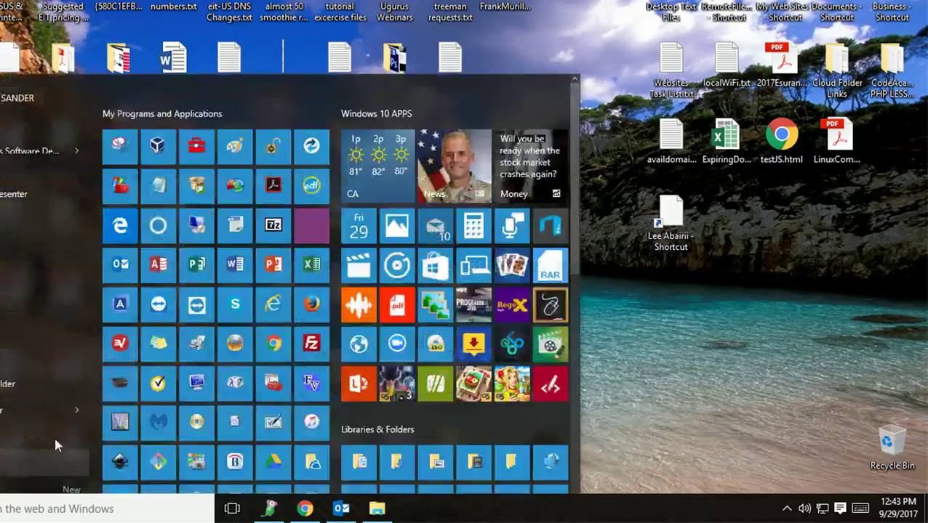
scroll(435, 304, "down", 3)
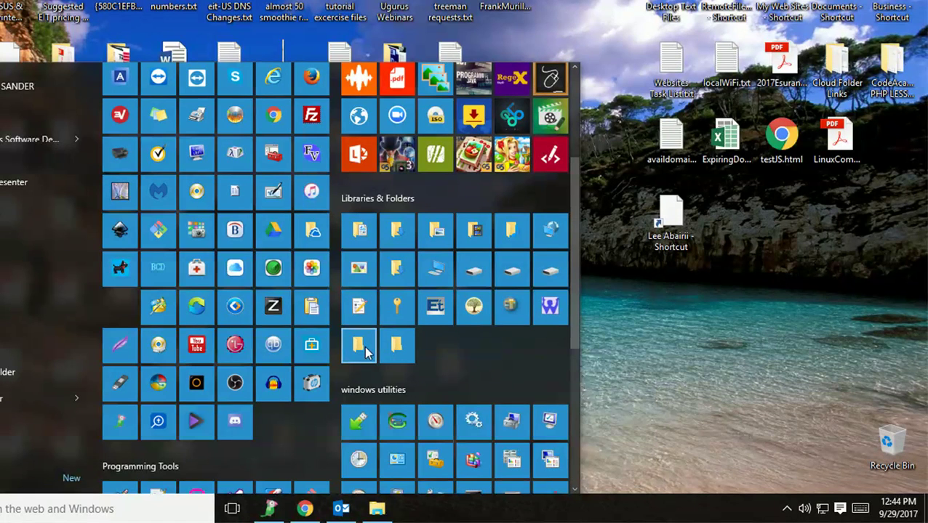
scroll(460, 348, "down", 3)
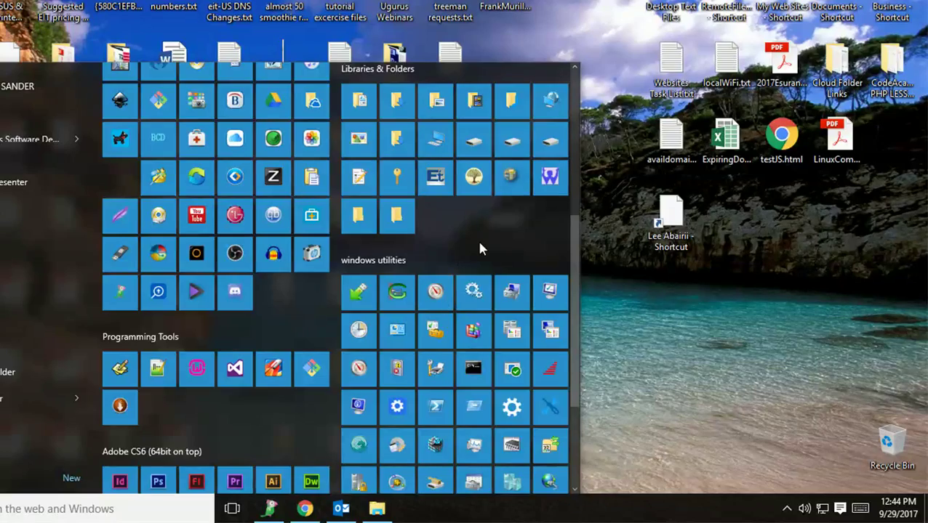
scroll(478, 249, "down", 2)
scroll(279, 249, "up", 9)
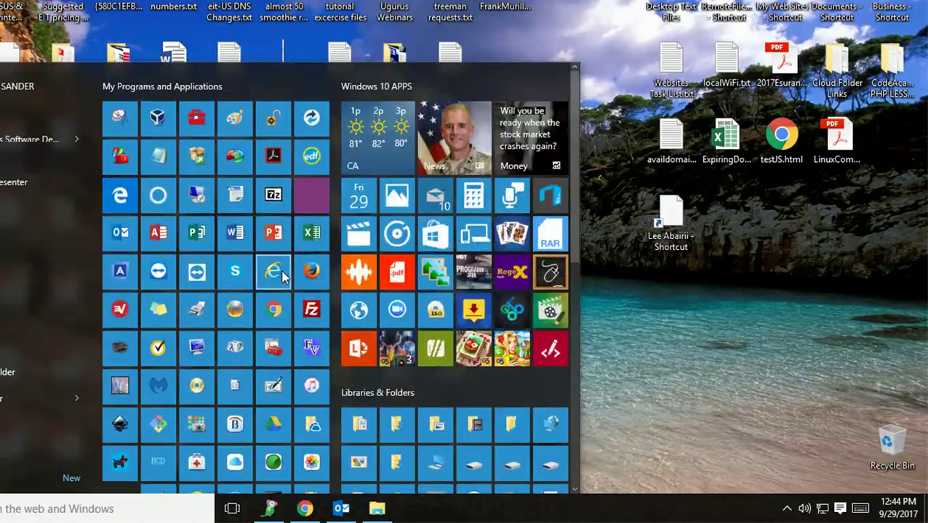
scroll(234, 259, "down", 12)
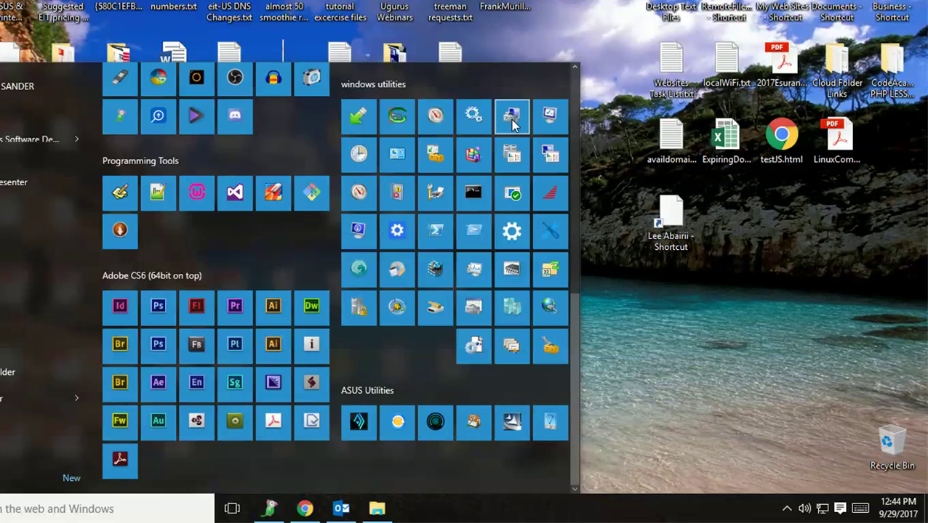
left_click(398, 156)
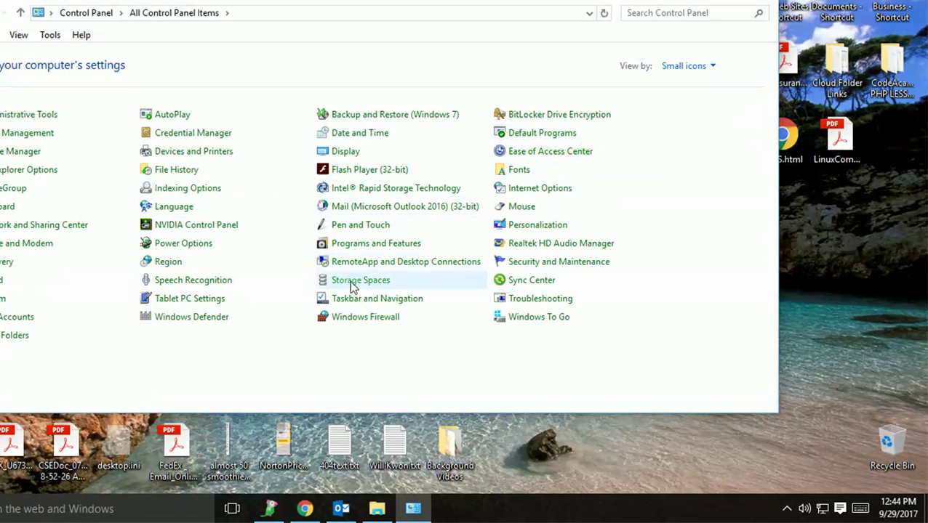
left_click(759, 3)
- Open the Devices settings from the windows utilities tiles and look through the connected devices
key("super")
scroll(473, 352, "down", 6)
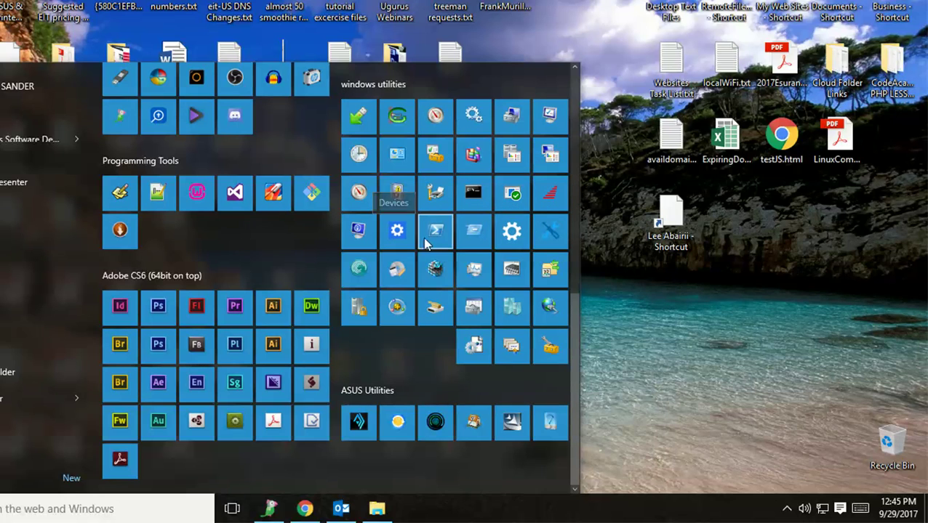
left_click(399, 232)
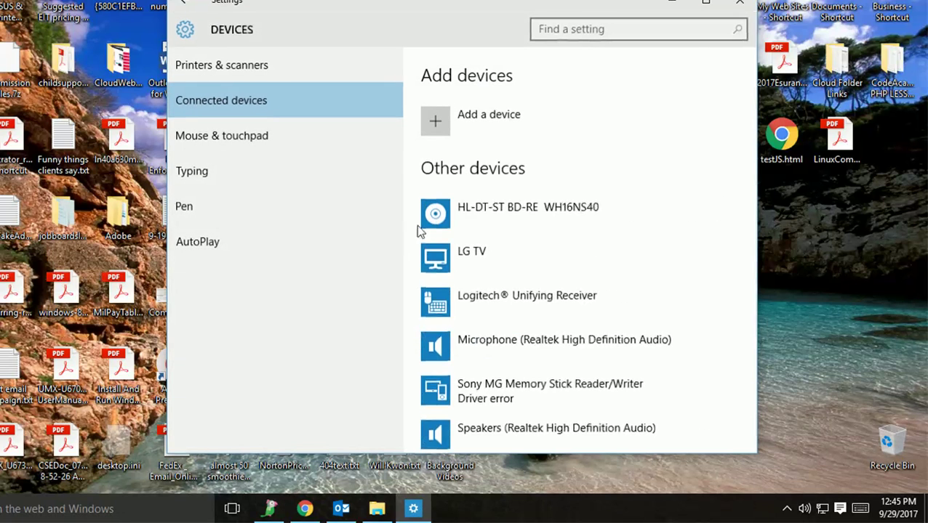
scroll(559, 217, "down", 3)
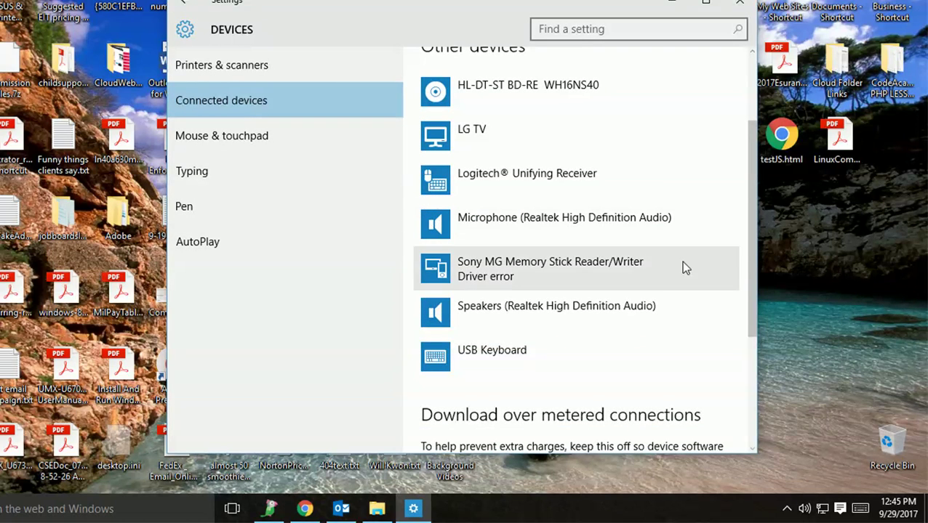
scroll(621, 313, "up", 1)
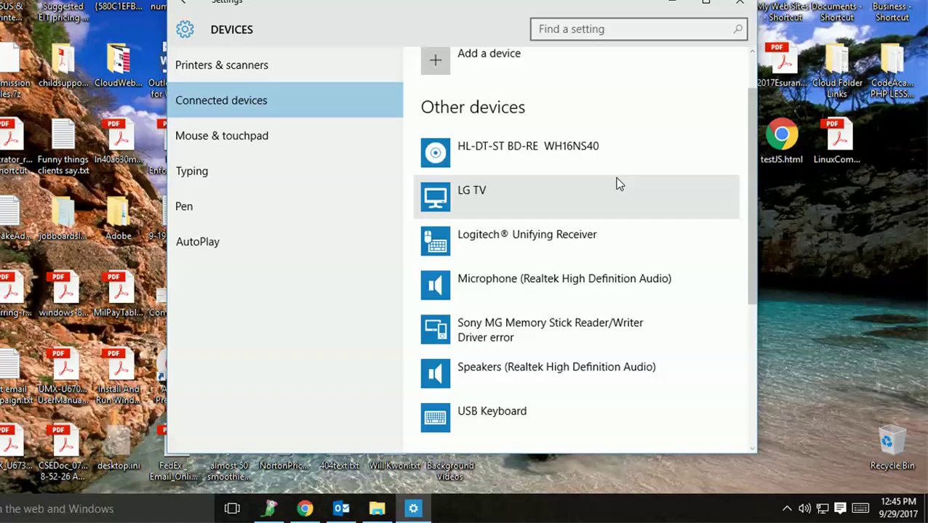
left_click(739, 4)
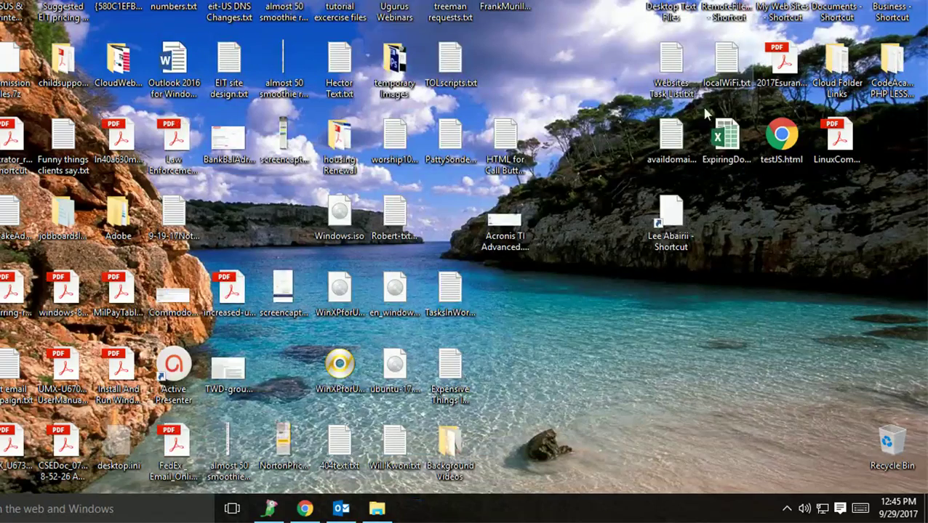
- Examine the Start tile groups, from Windows 10 APPS to windows utilities and ASUS Utilities
key("super")
scroll(424, 364, "down", 5)
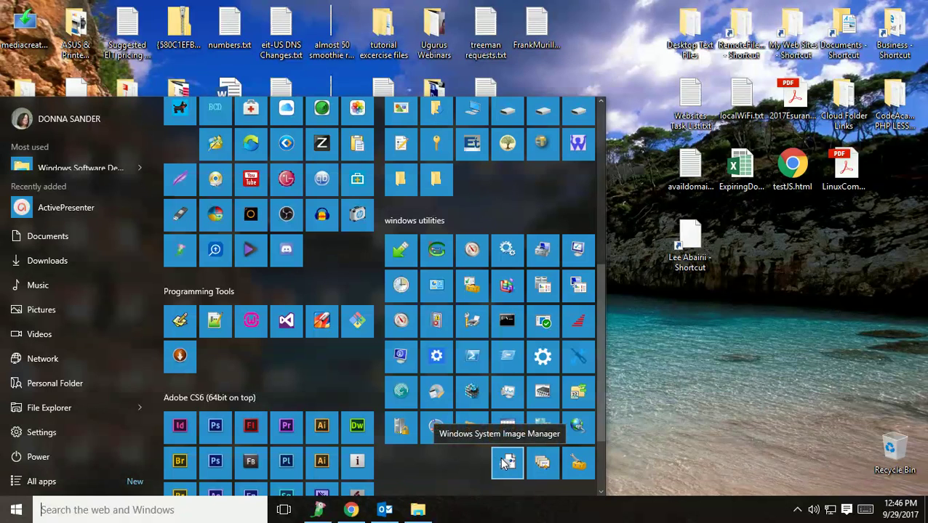
scroll(453, 474, "down", 3)
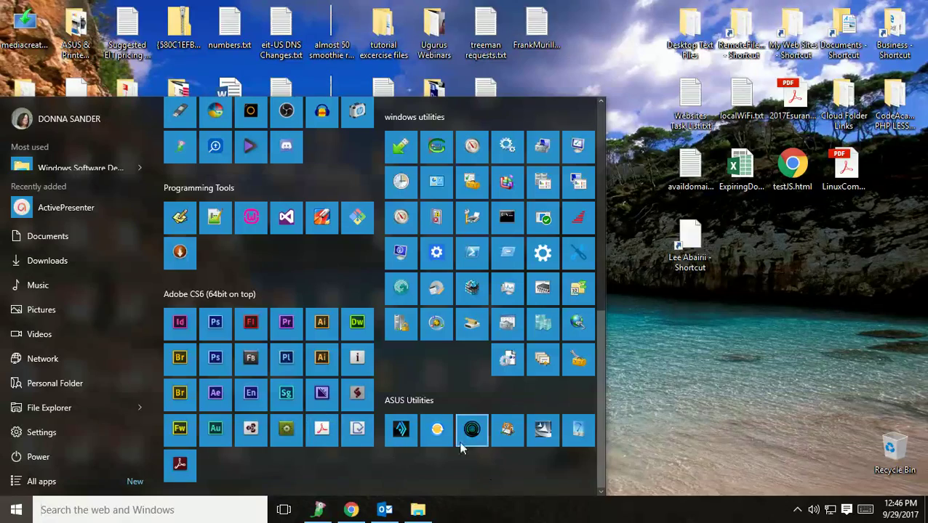
scroll(429, 357, "up", 2)
scroll(436, 356, "up", 4)
scroll(432, 320, "up", 2)
scroll(494, 378, "down", 3)
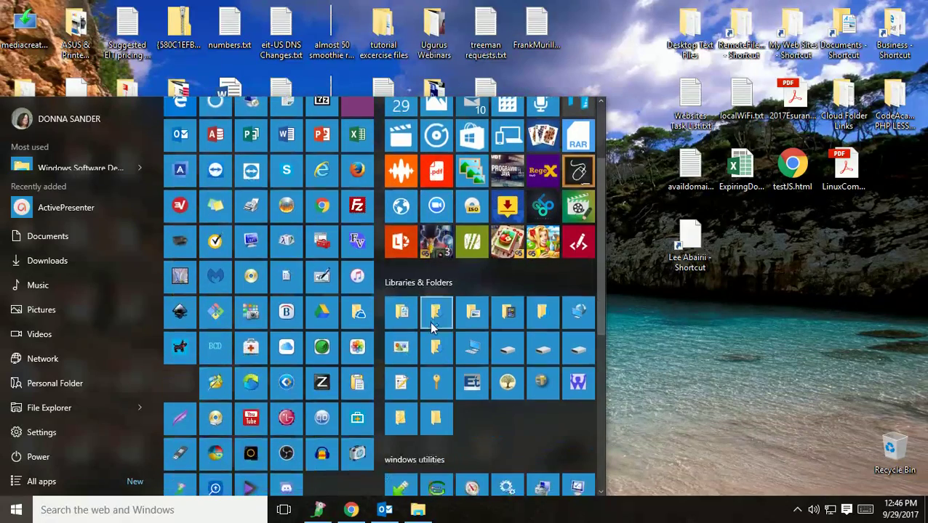
scroll(550, 441, "up", 4)
scroll(523, 414, "down", 6)
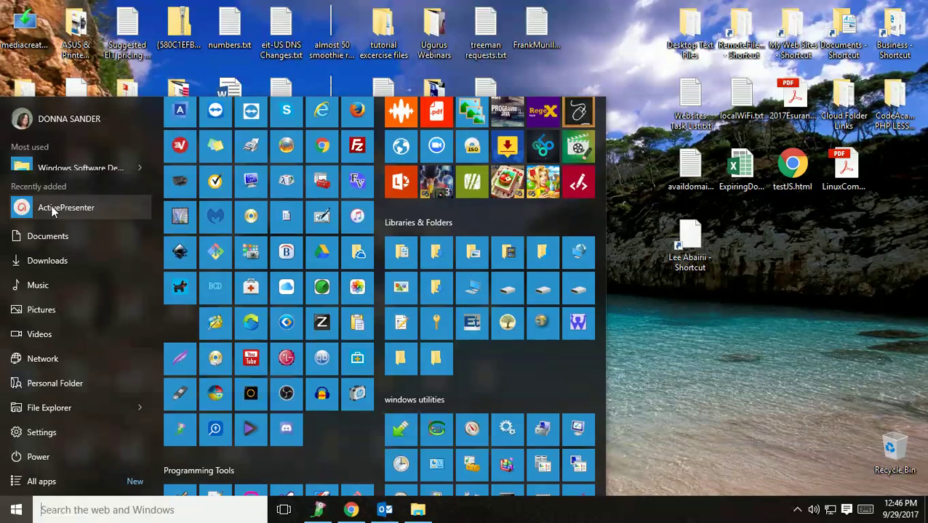
- Pin the recently added ActivePresenter app to Start
right_click(49, 210)
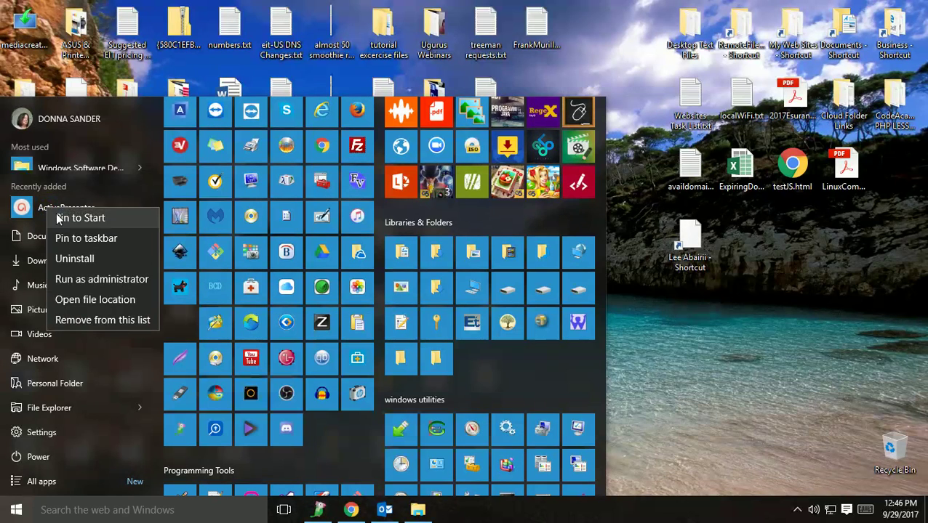
left_click(71, 220)
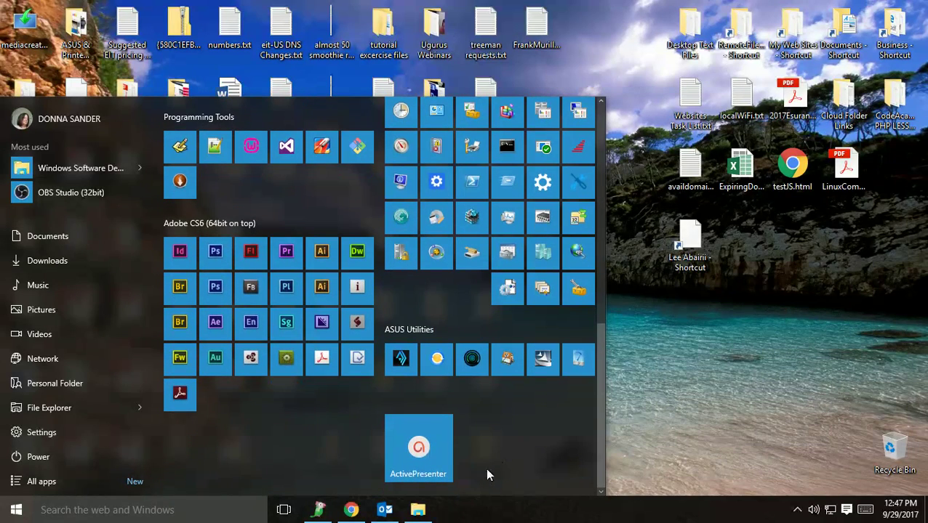
- Resize the ActivePresenter tile to Small and move it to the end of the My Programs and Applications group
right_click(422, 447)
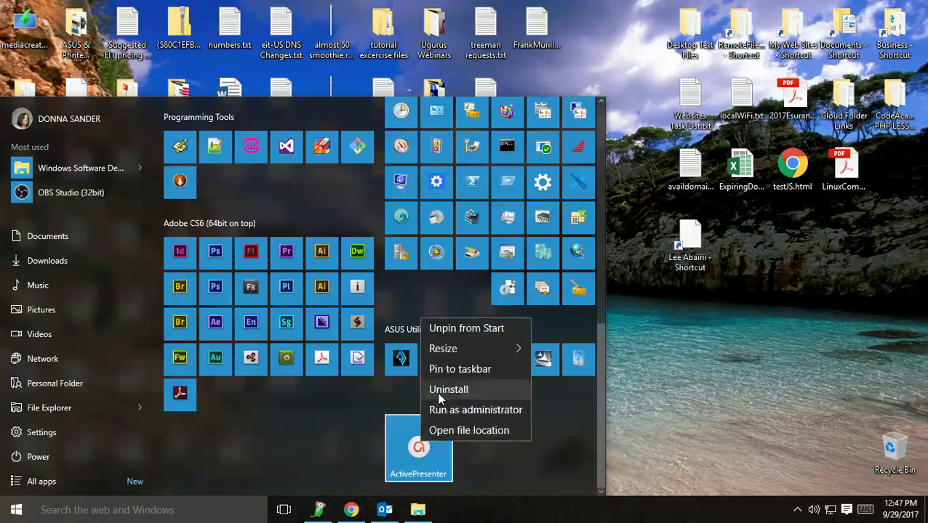
mouse_move(465, 349)
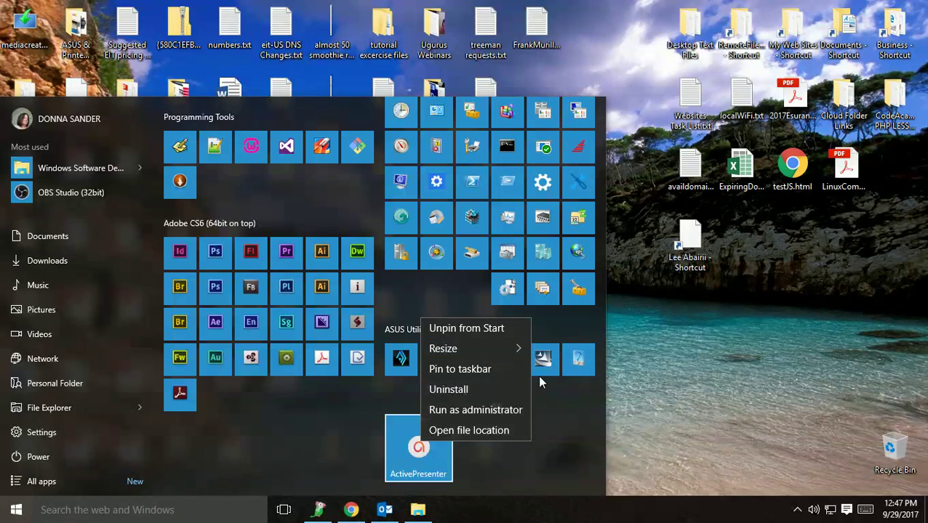
mouse_move(506, 352)
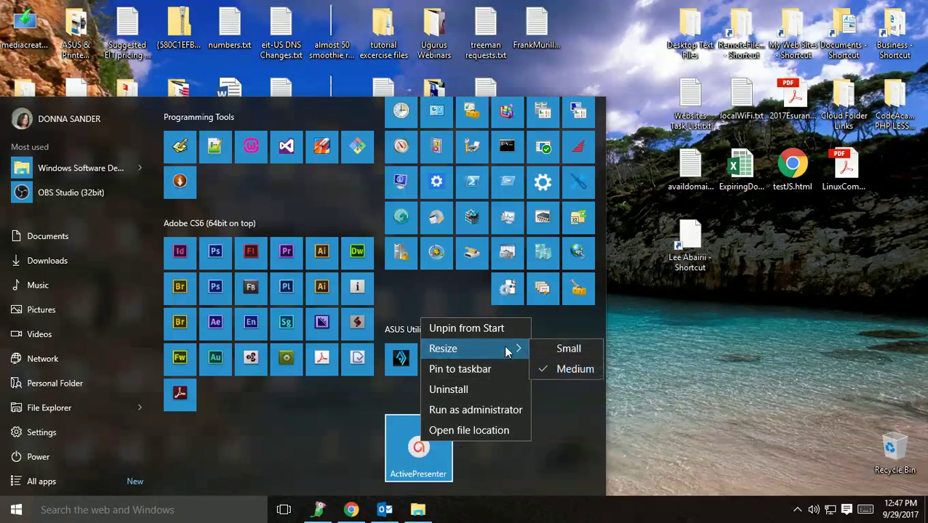
left_click(560, 349)
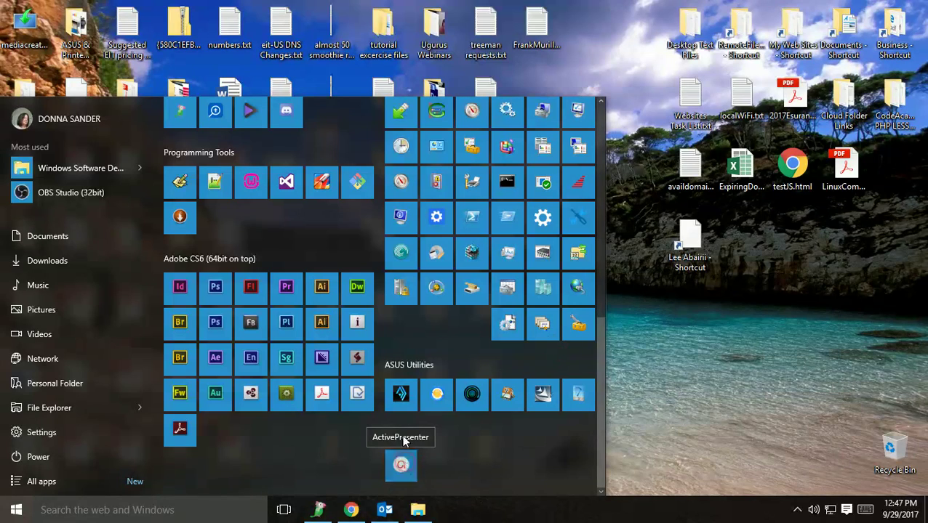
left_click_drag(400, 466, 327, 233)
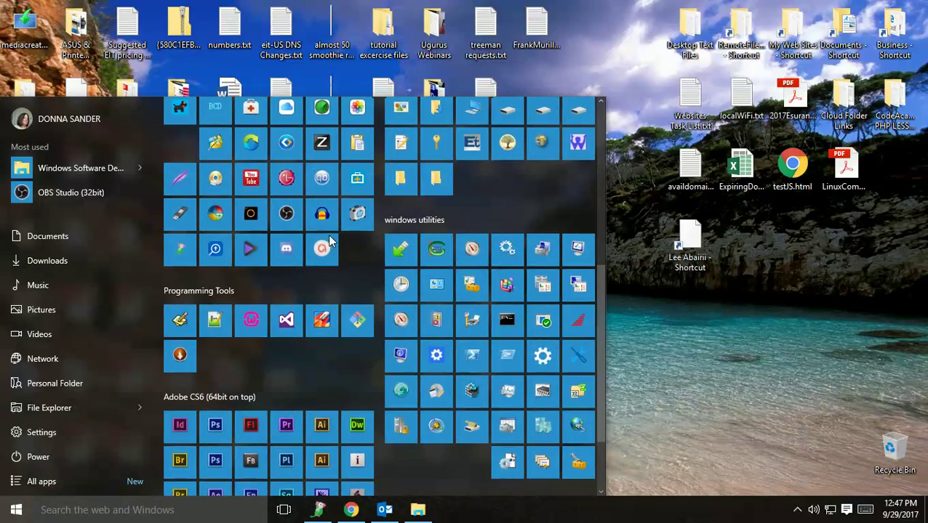
- Resize the Mail tile in the Windows 10 APPS group to Large
scroll(509, 200, "up", 5)
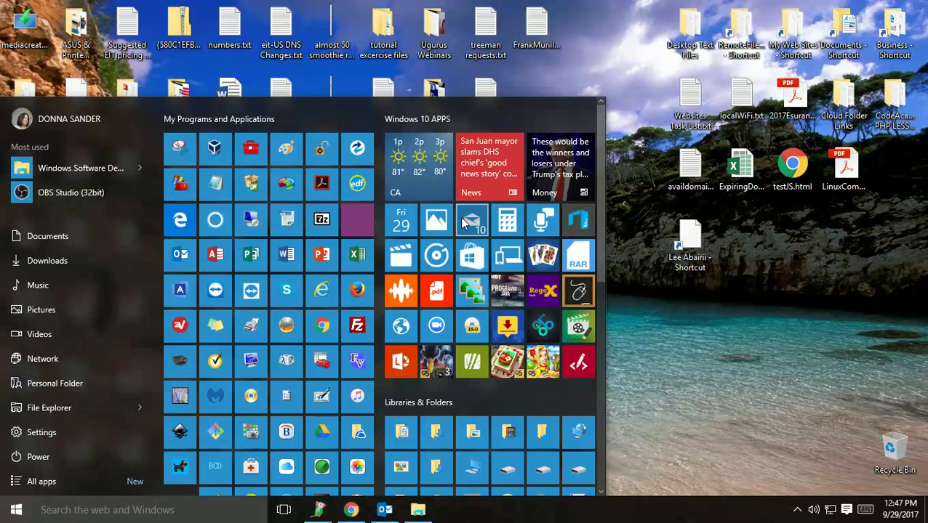
right_click(472, 223)
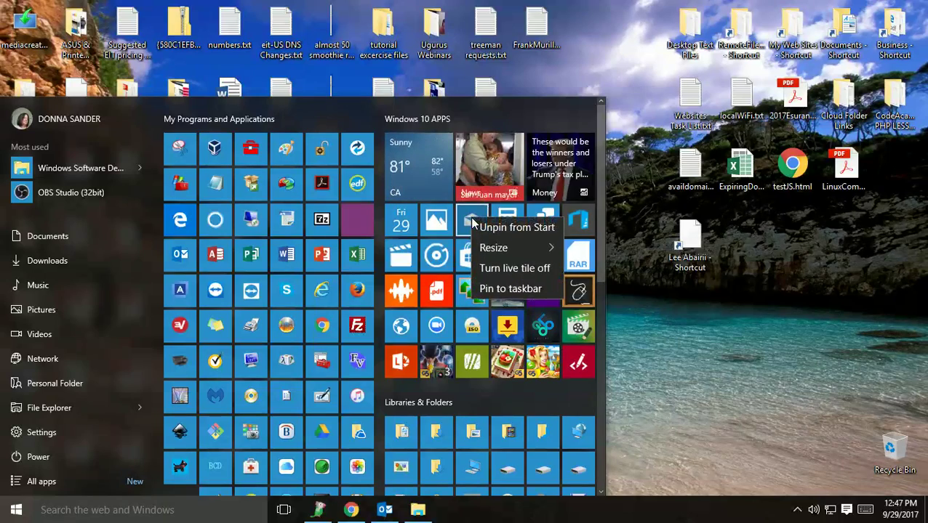
mouse_move(511, 249)
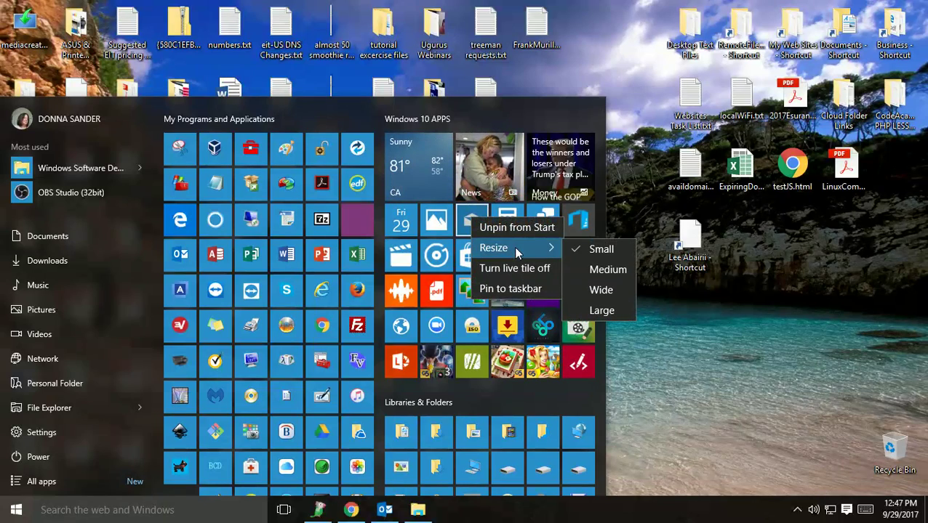
left_click(602, 310)
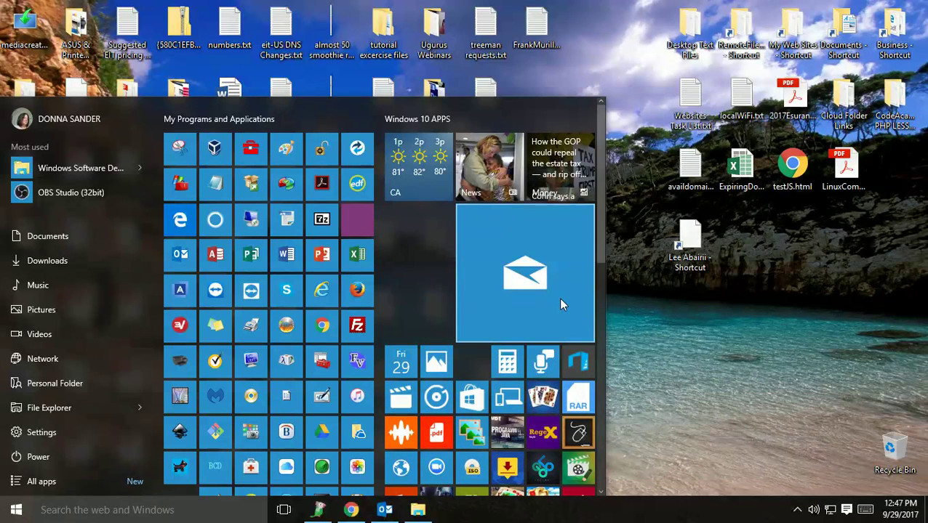
- Try the Wide and Medium sizes on the Mail tile in the Windows 10 APPS group
right_click(514, 310)
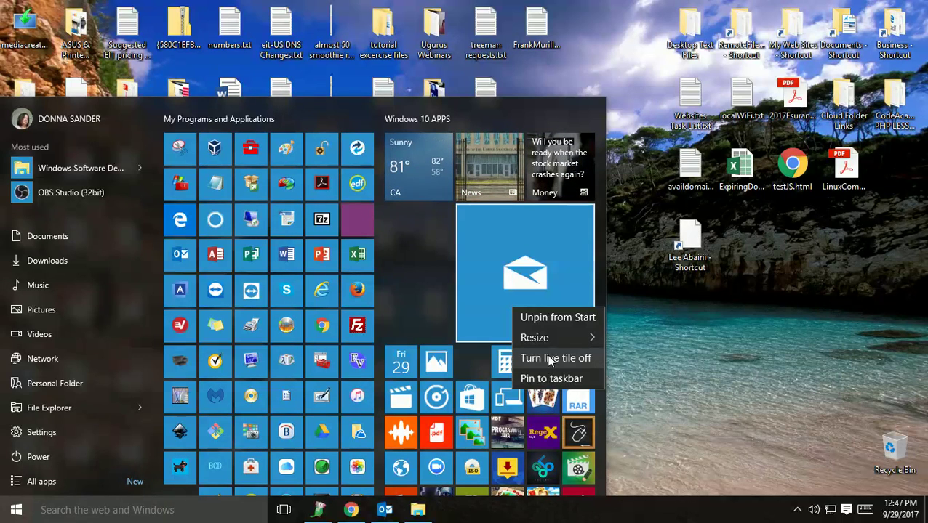
mouse_move(551, 335)
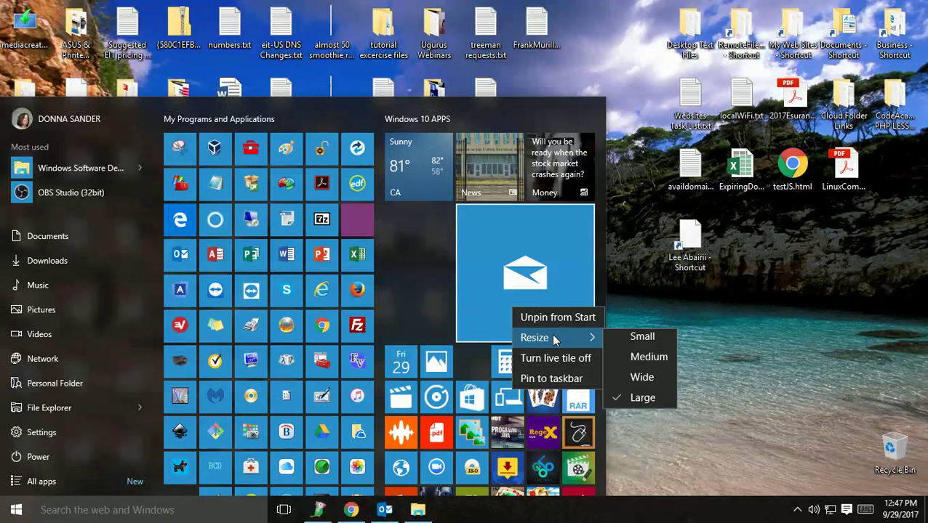
left_click(641, 380)
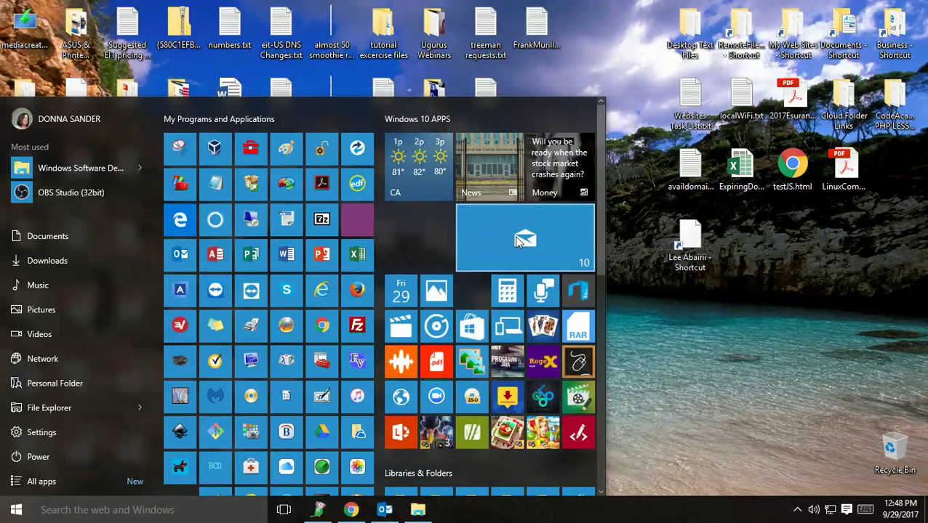
right_click(517, 239)
mouse_move(550, 269)
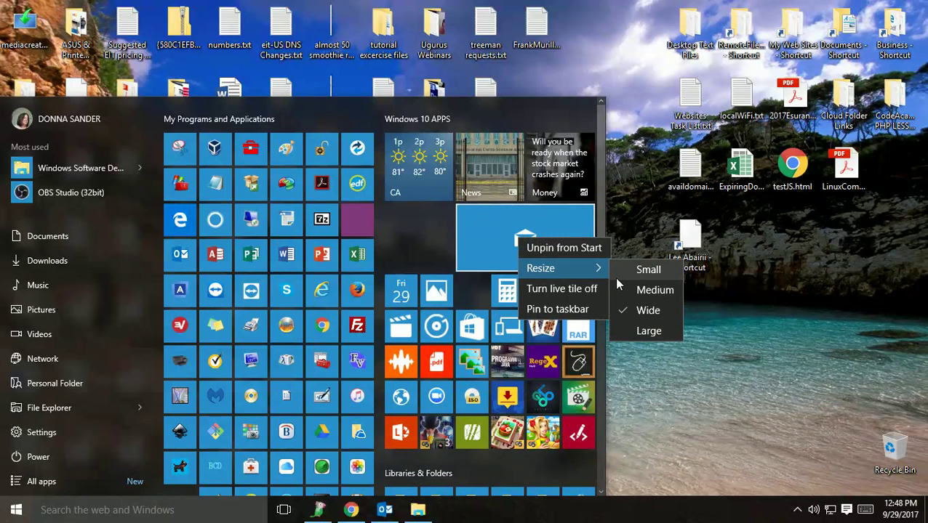
left_click(646, 290)
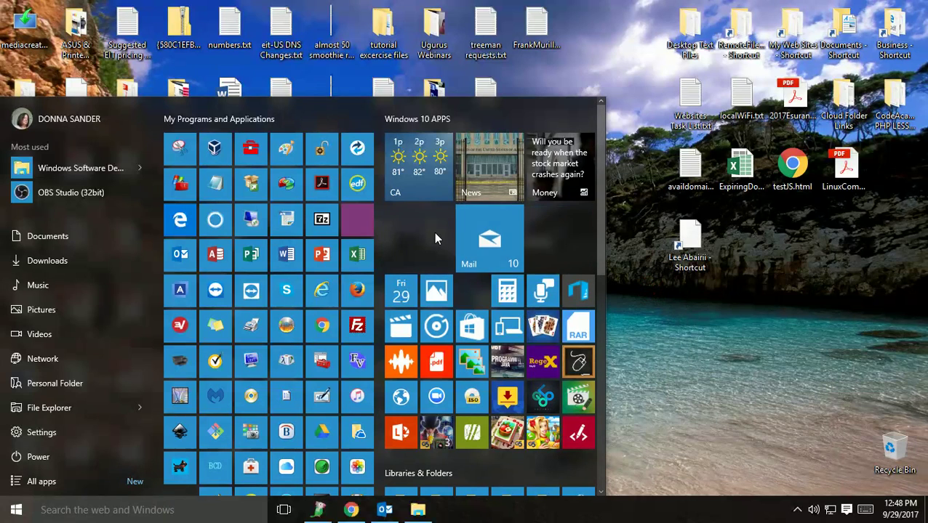
- Resize the Mail tile to Small and move it into the gap between the Photos and Calculator tiles
right_click(478, 237)
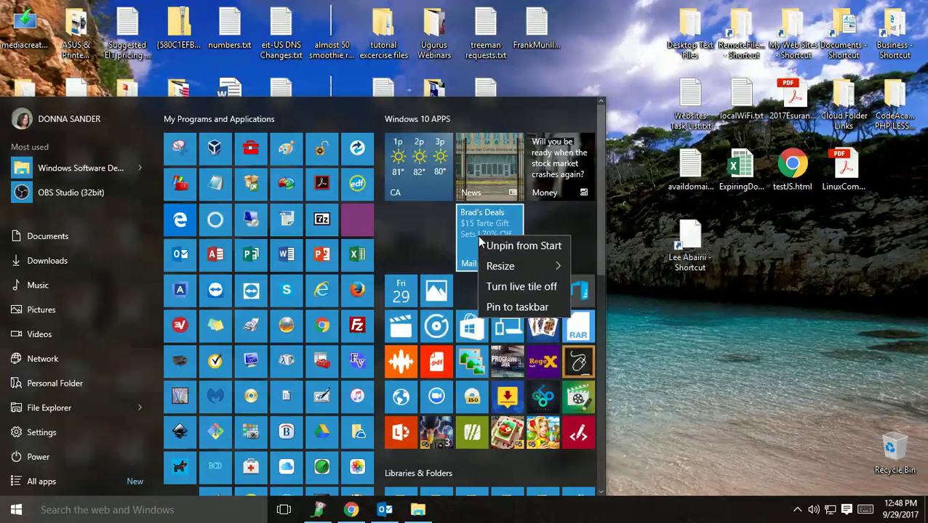
mouse_move(530, 267)
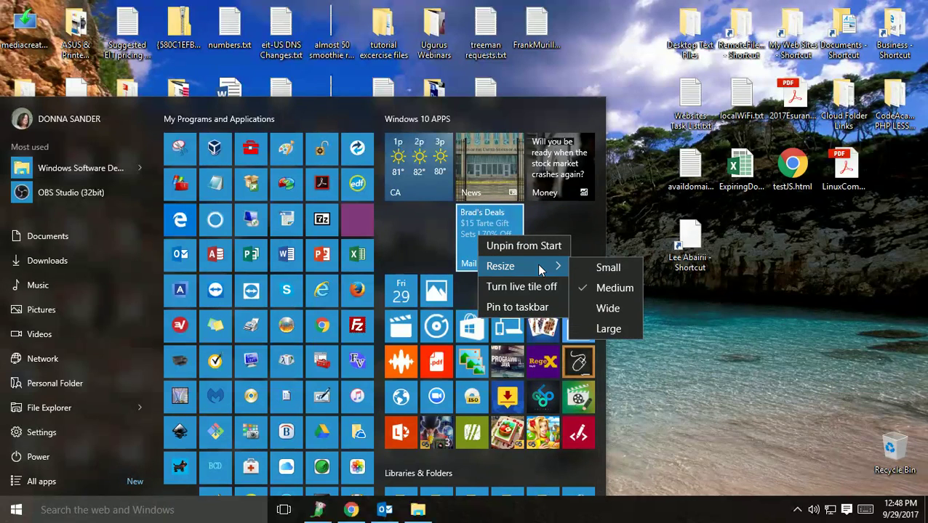
left_click(593, 269)
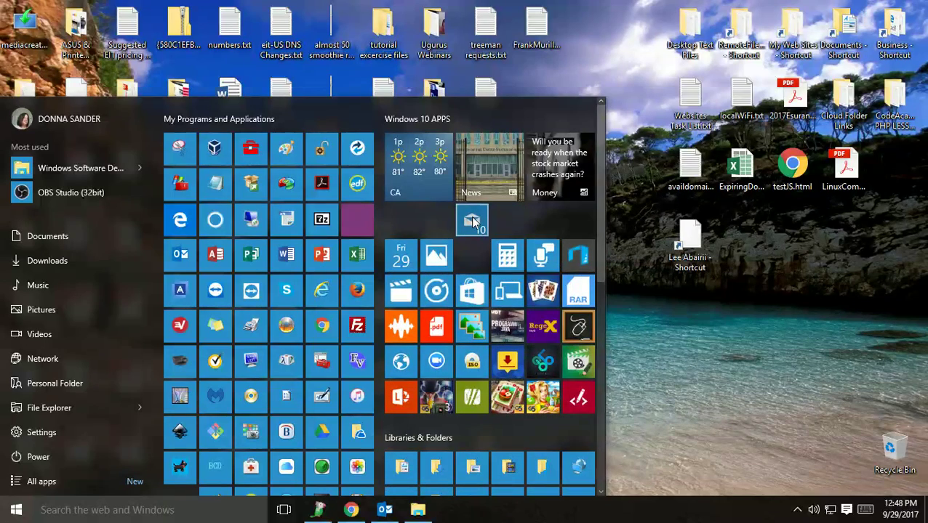
left_click_drag(469, 228, 473, 258)
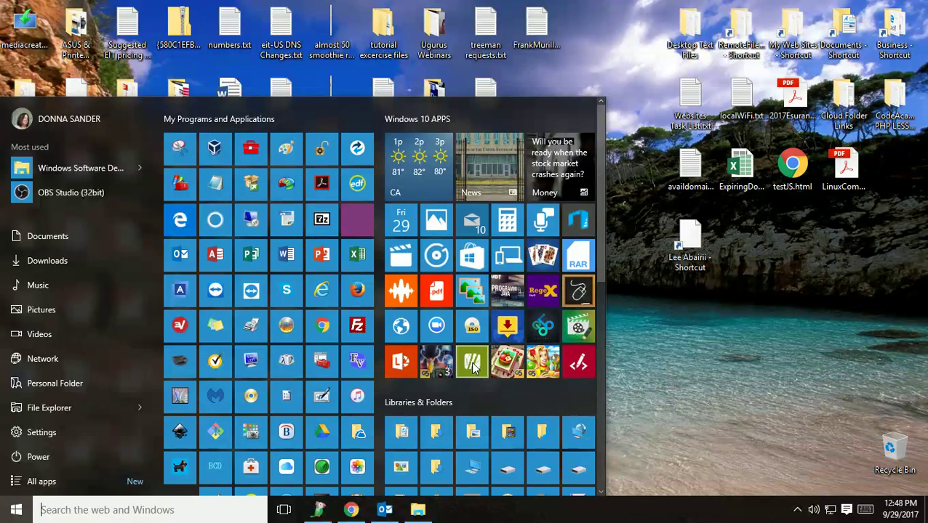
- Rename the Libraries & Folders tile group to "Libraries and Folders"
left_click(577, 407)
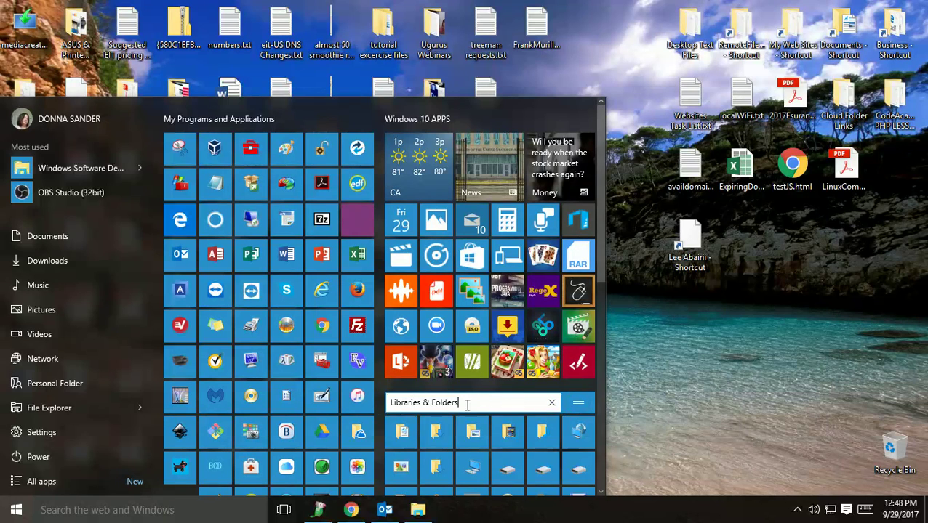
left_click_drag(472, 402, 397, 400)
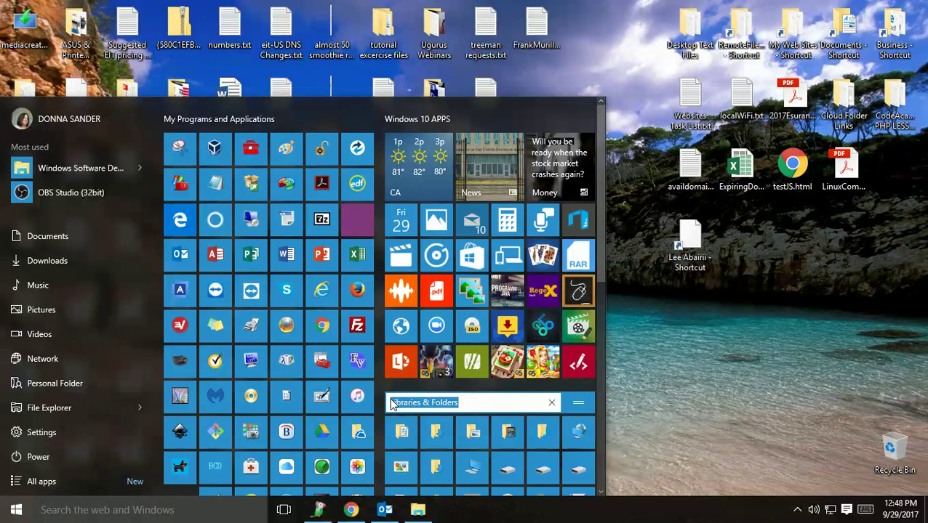
left_click(458, 402)
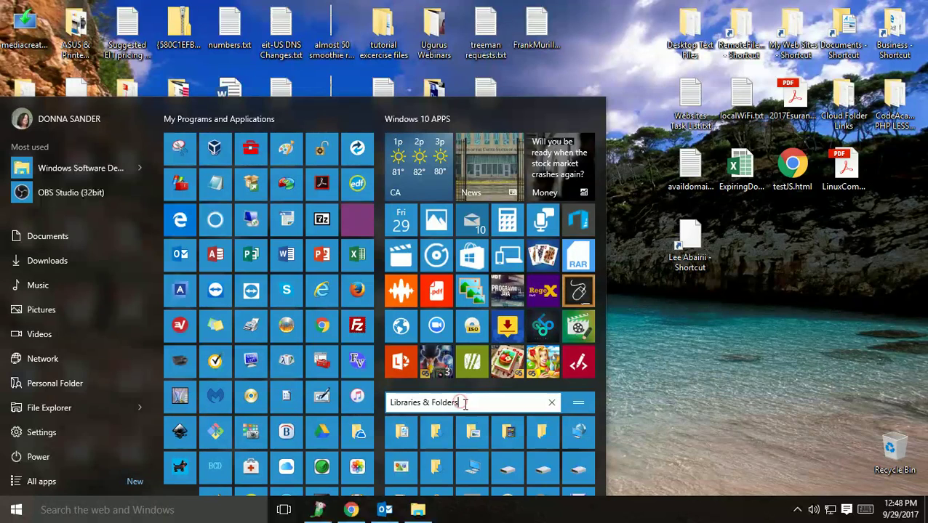
left_click(553, 404)
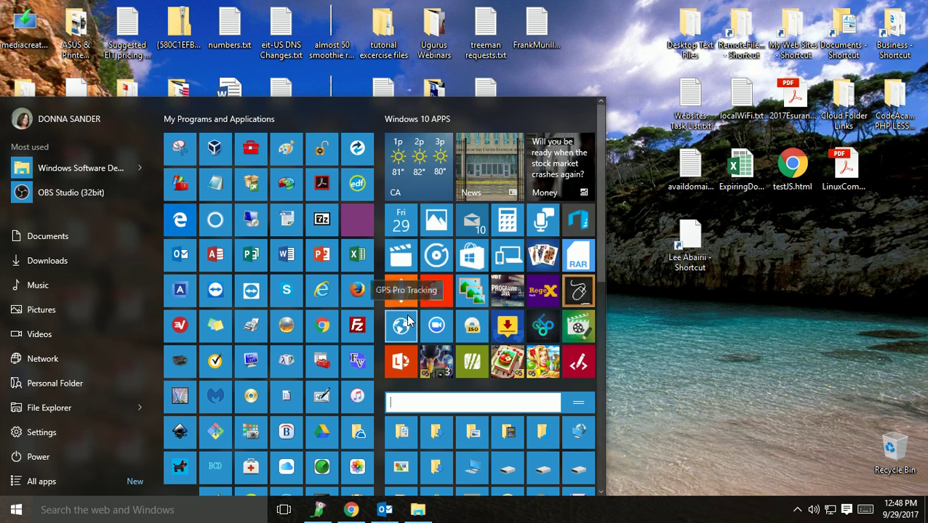
type("Libraries and Folder")
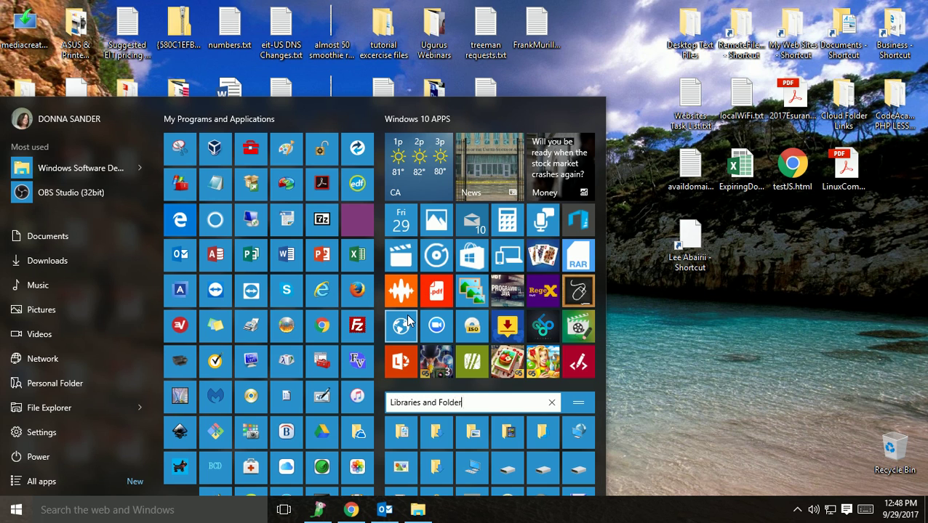
type("s'")
key("Return")
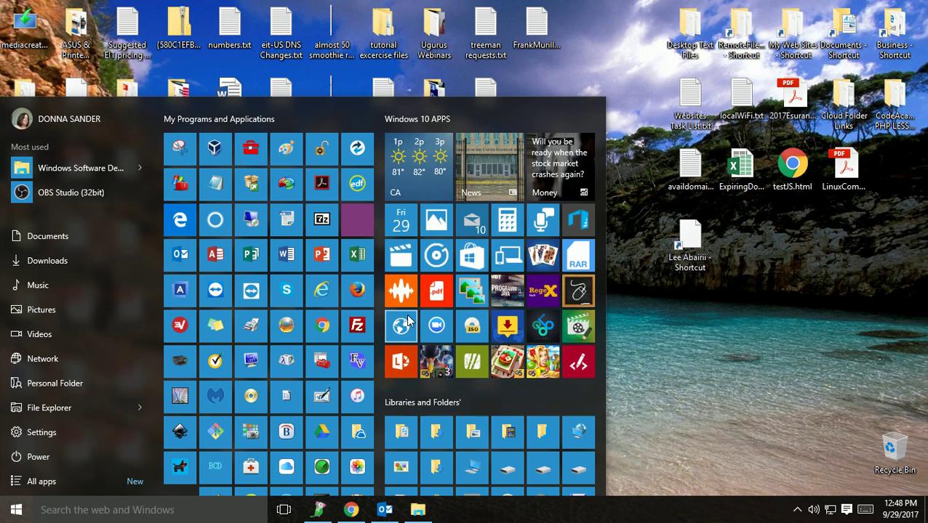
left_click(578, 404)
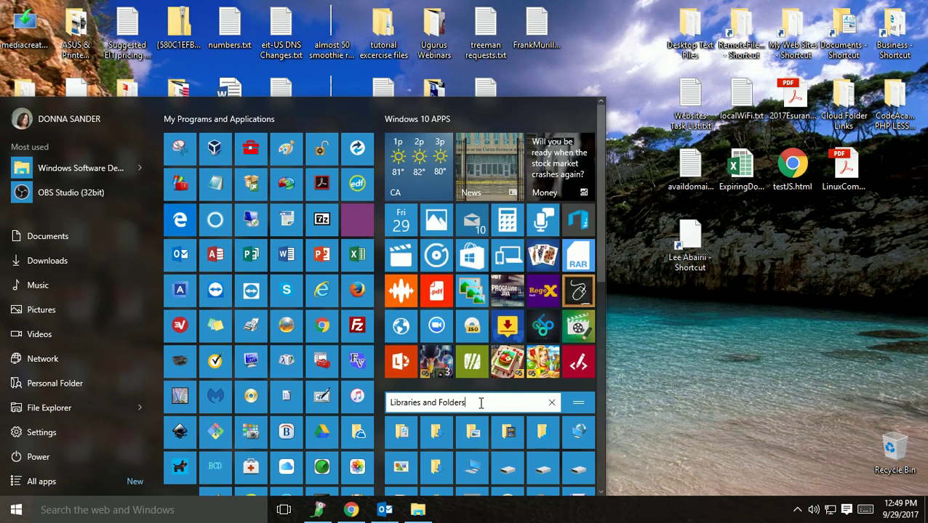
key("Return")
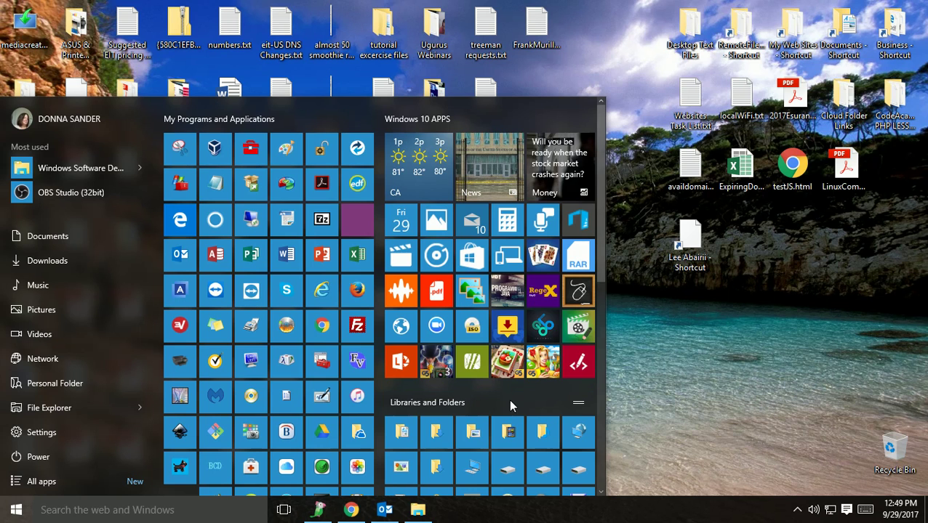
- Try to move the whole Libraries and Folders group downward among the tile groups
scroll(507, 396, "down", 3)
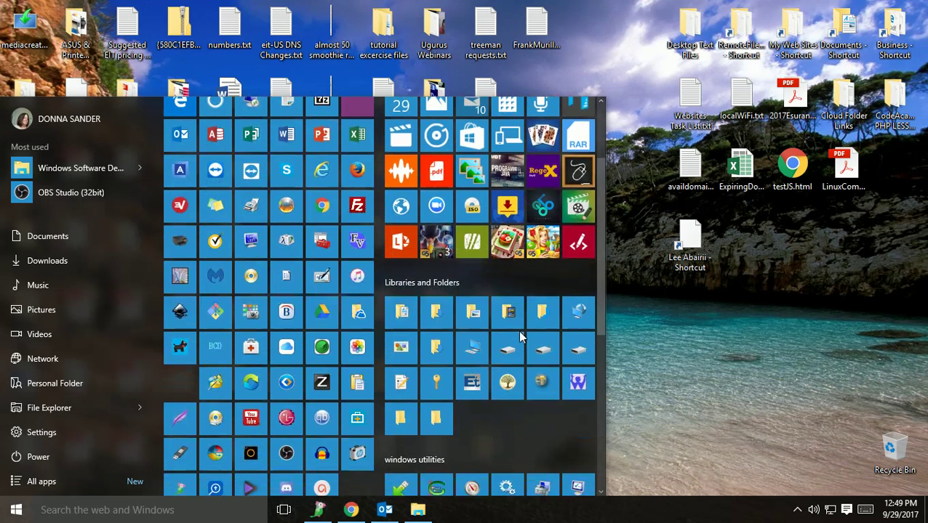
scroll(524, 275, "down", 2)
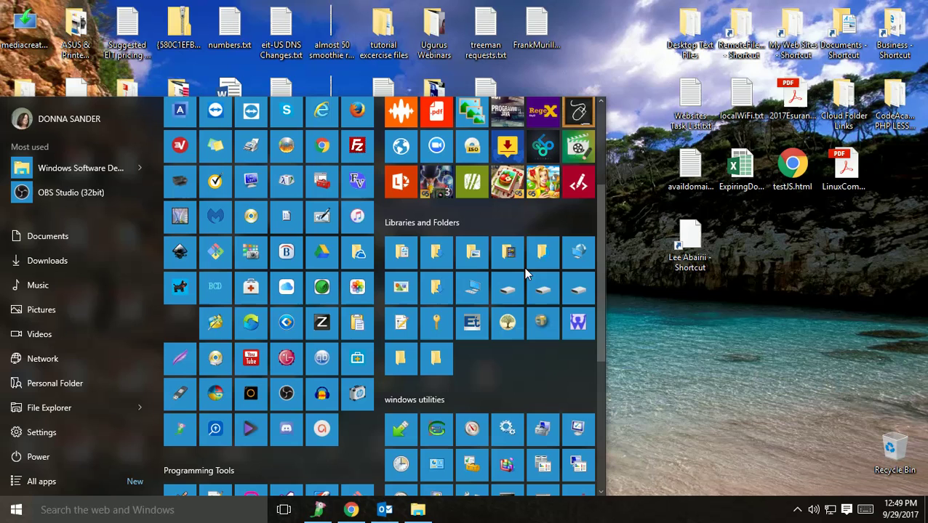
left_click(577, 227)
left_click_drag(577, 227, 574, 292)
- Open the Start page of the Personalization settings using the Settings tile in the windows utilities group
scroll(554, 441, "down", 3)
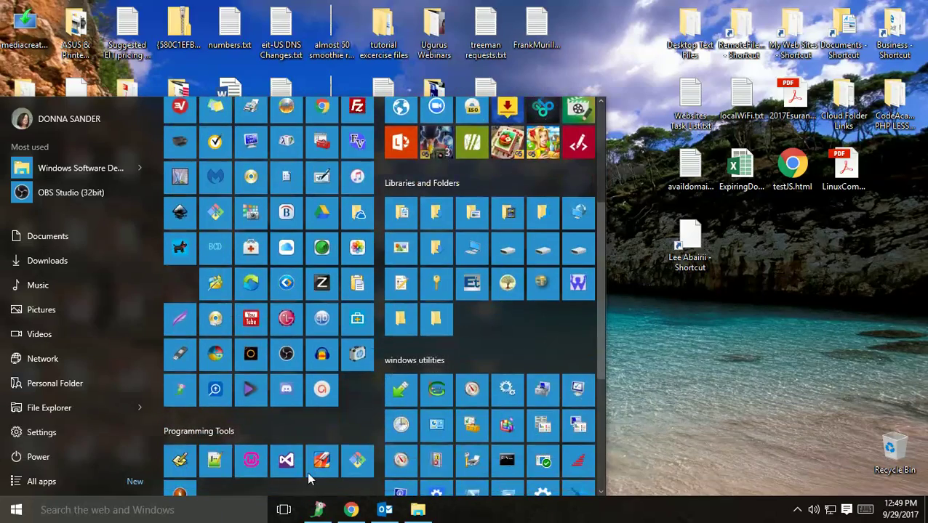
scroll(314, 488, "down", 6)
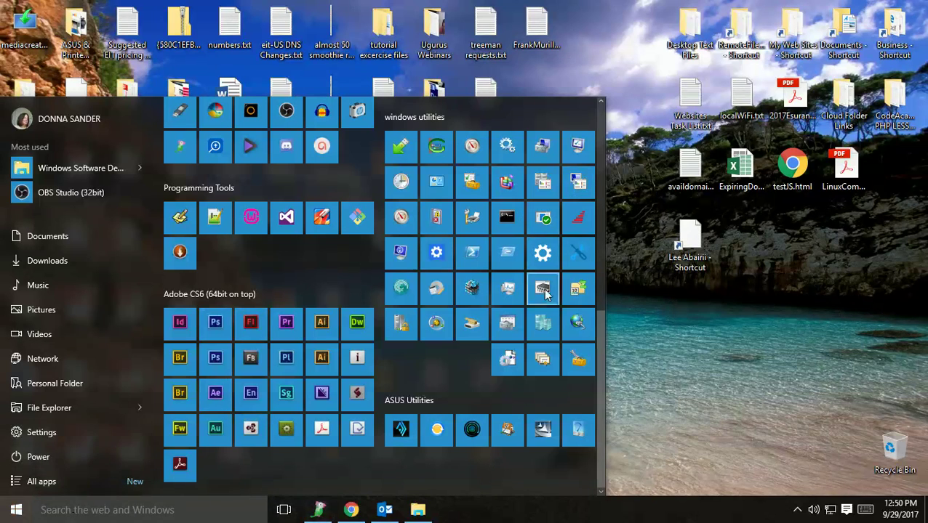
left_click(544, 254)
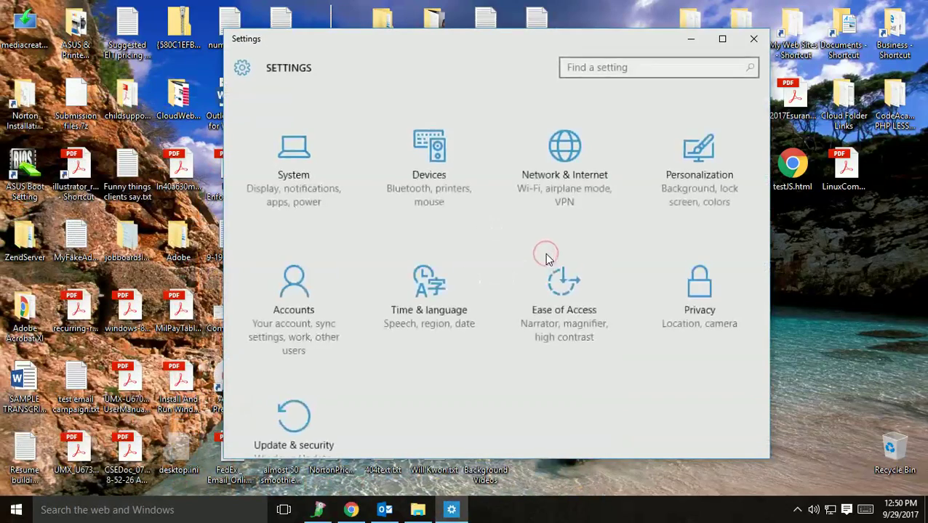
left_click(697, 156)
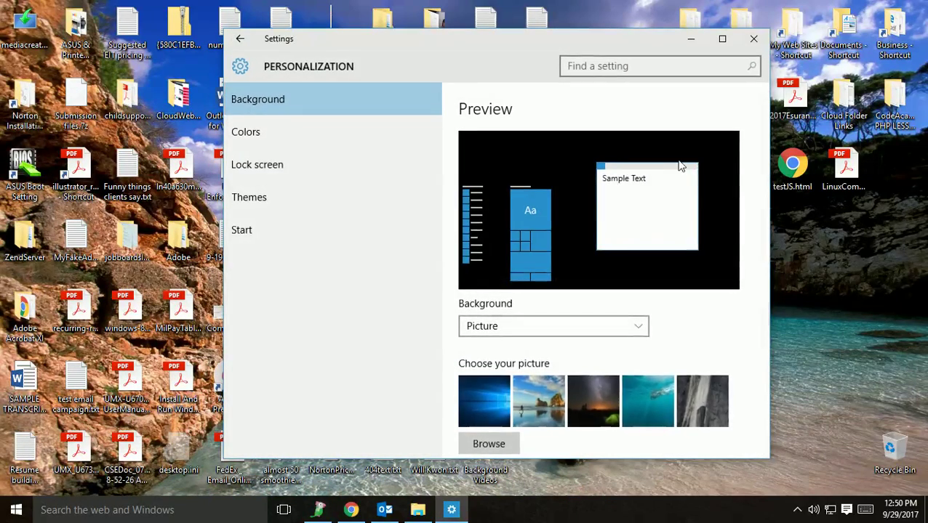
left_click(247, 233)
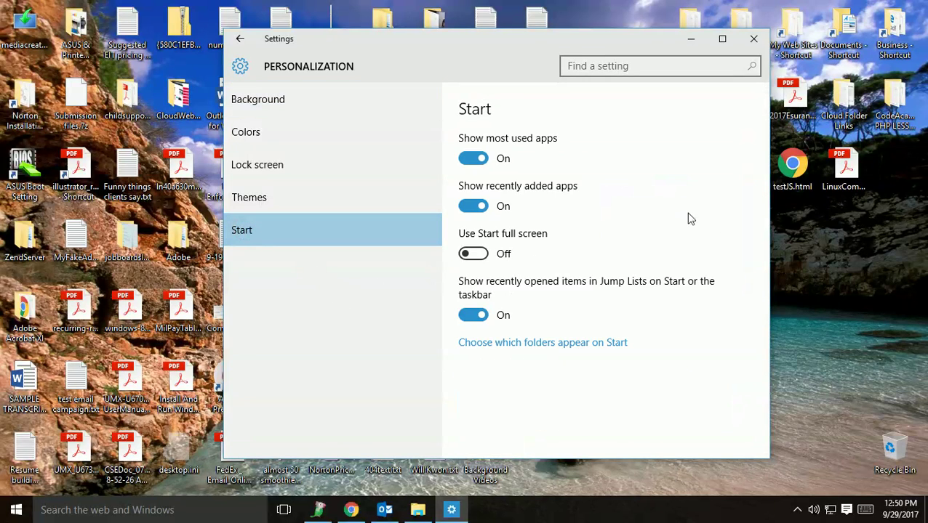
- Review which folders can appear on Start, compare them with the Start menu, and return to the Start settings page
left_click(507, 344)
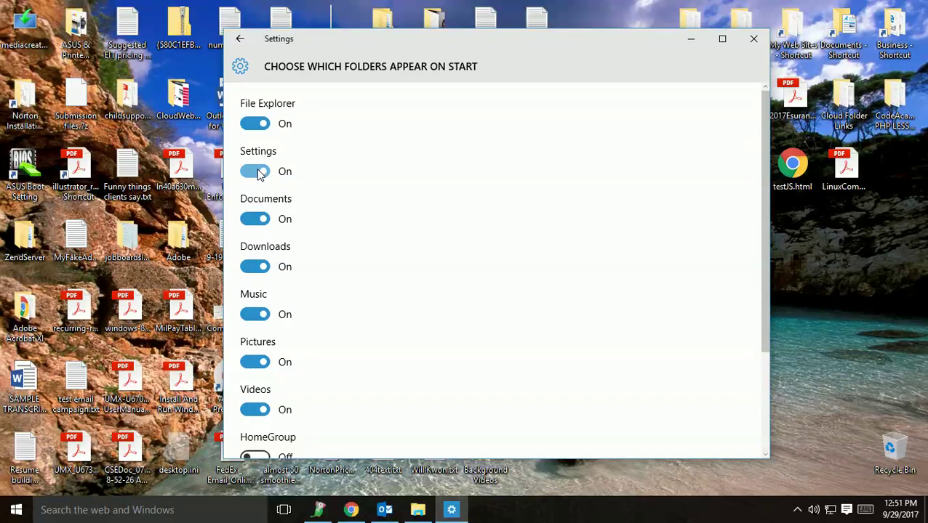
scroll(342, 207, "down", 2)
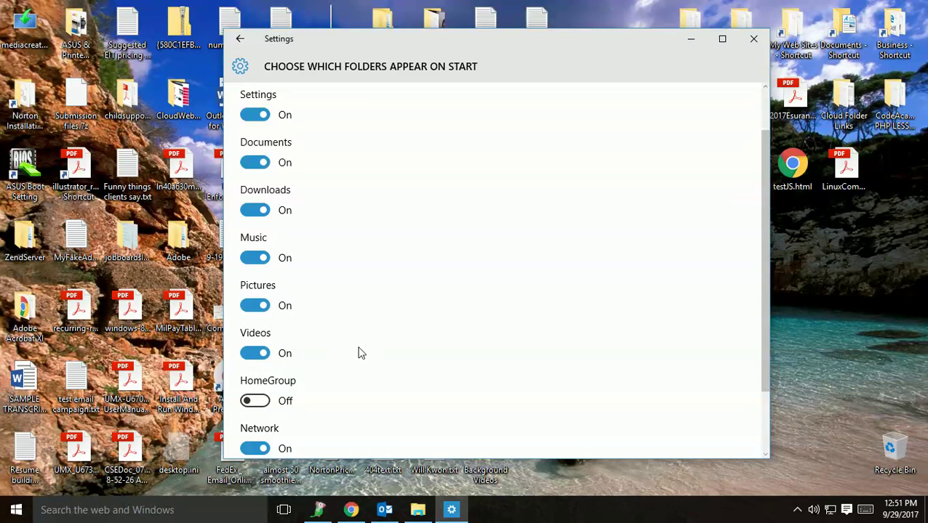
left_click(16, 510)
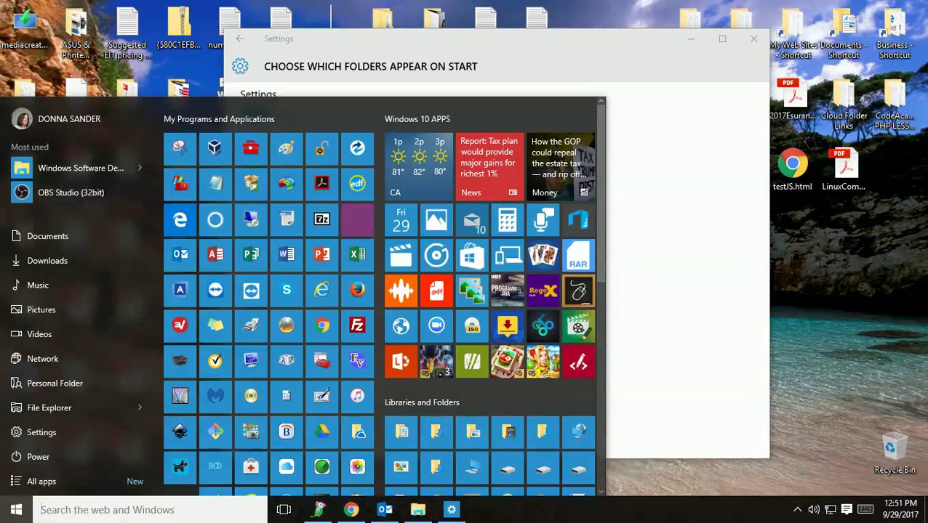
left_click(451, 511)
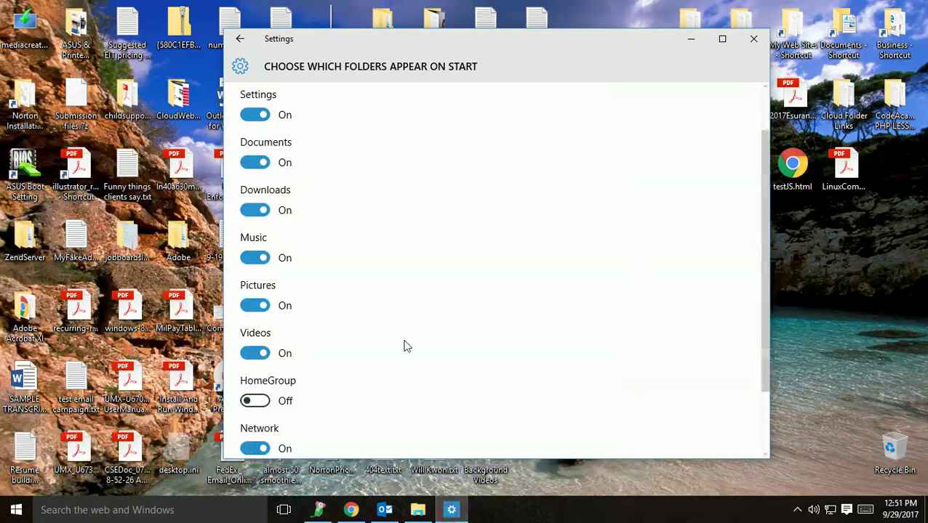
scroll(372, 252, "up", 1)
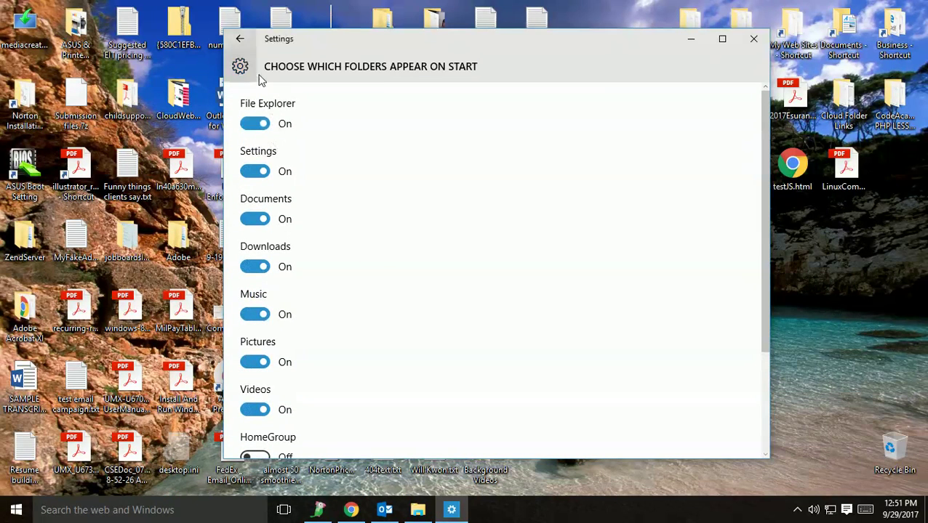
left_click(240, 40)
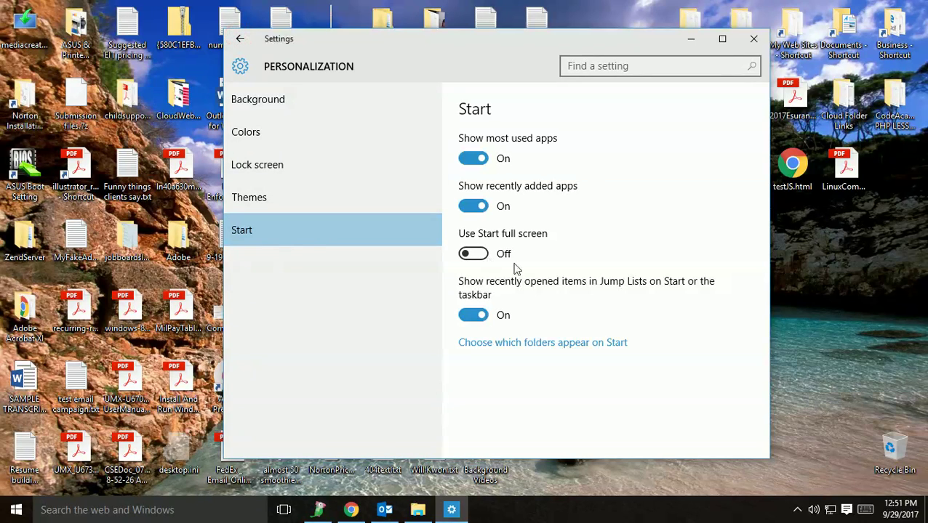
- Preview the tile groups with Use Start full screen turned on, and turn the option back off
left_click(474, 255)
key("super")
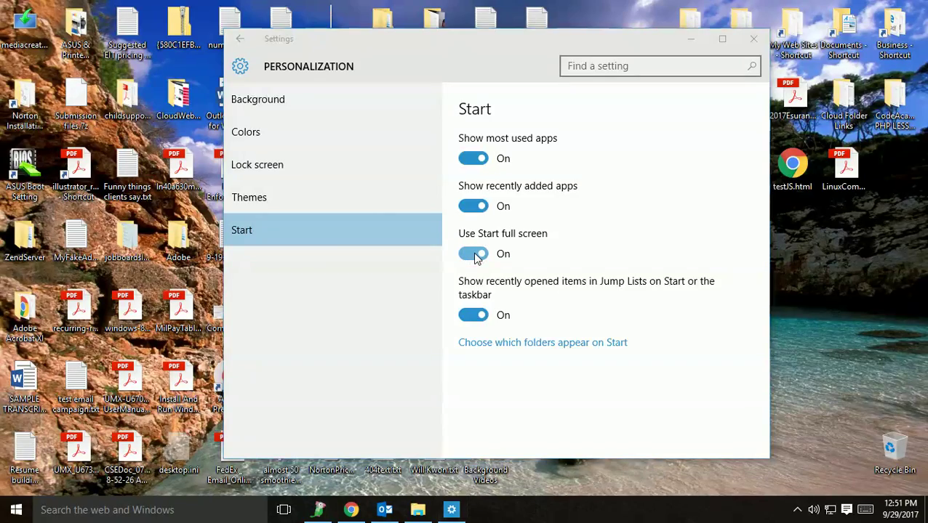
scroll(495, 324, "down", 3)
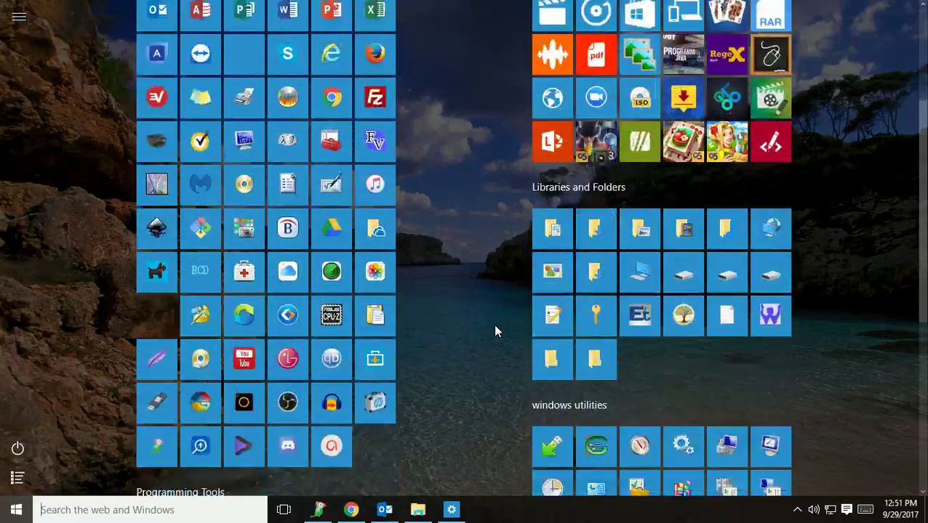
scroll(494, 331, "down", 3)
scroll(495, 331, "up", 6)
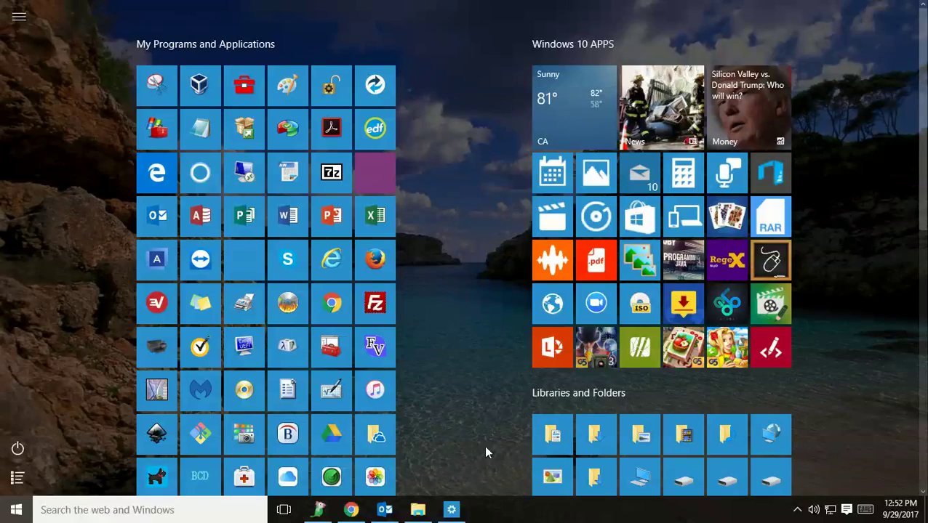
left_click(451, 510)
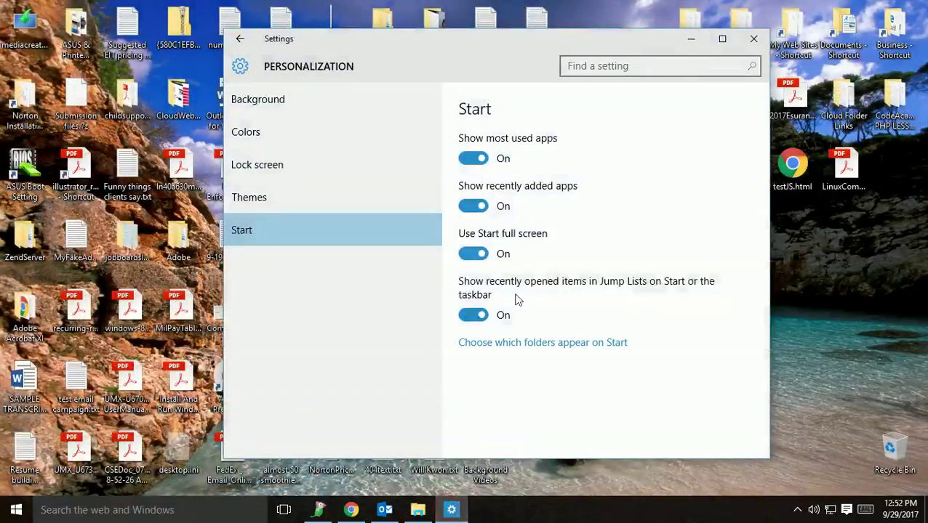
left_click(470, 256)
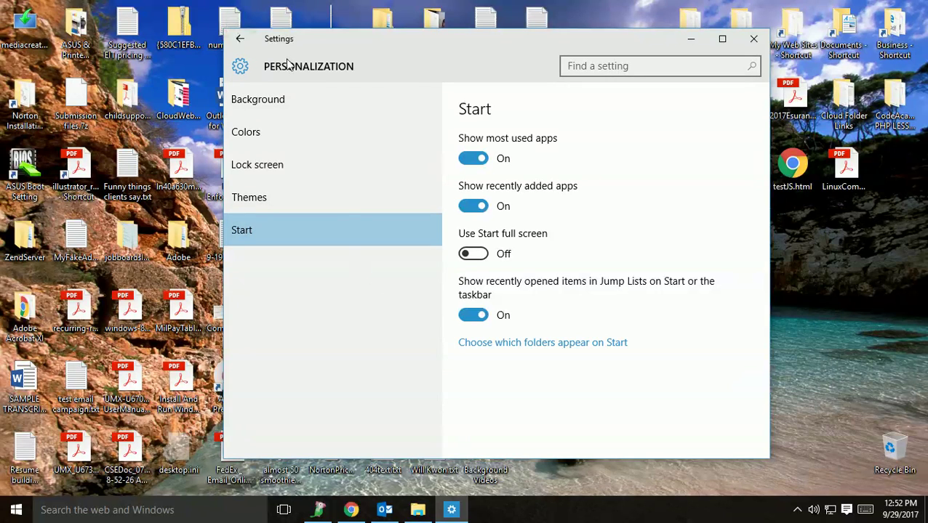
- Review the Background, Lock screen and Themes pages of the Personalization settings, and return to the Start page
left_click(240, 41)
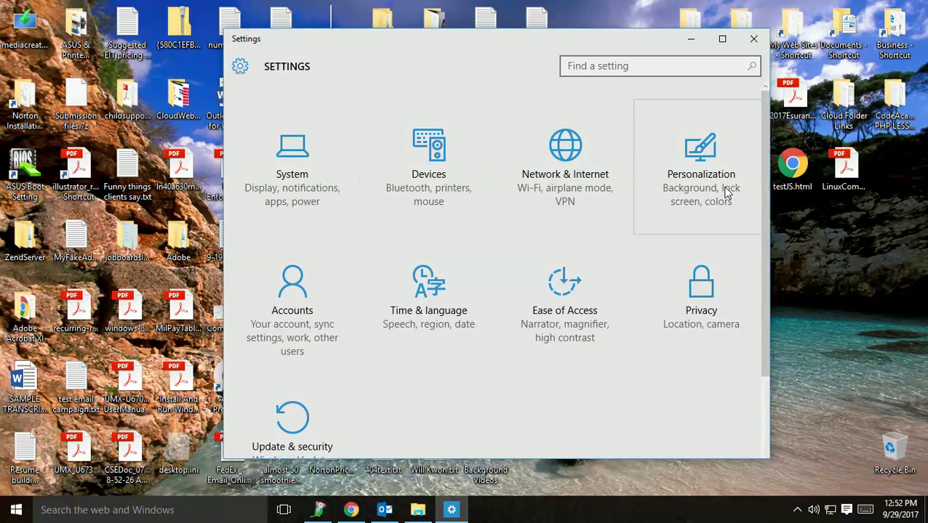
left_click(687, 170)
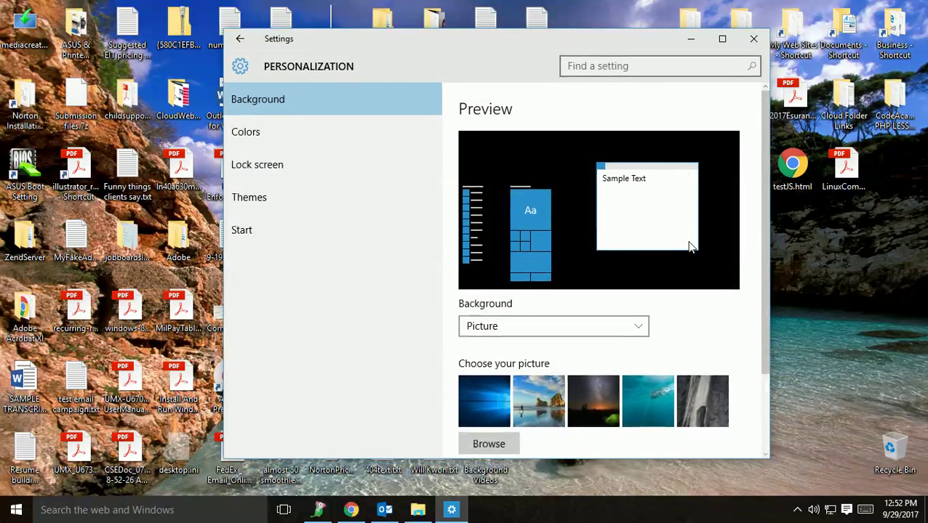
scroll(739, 303, "down", 2)
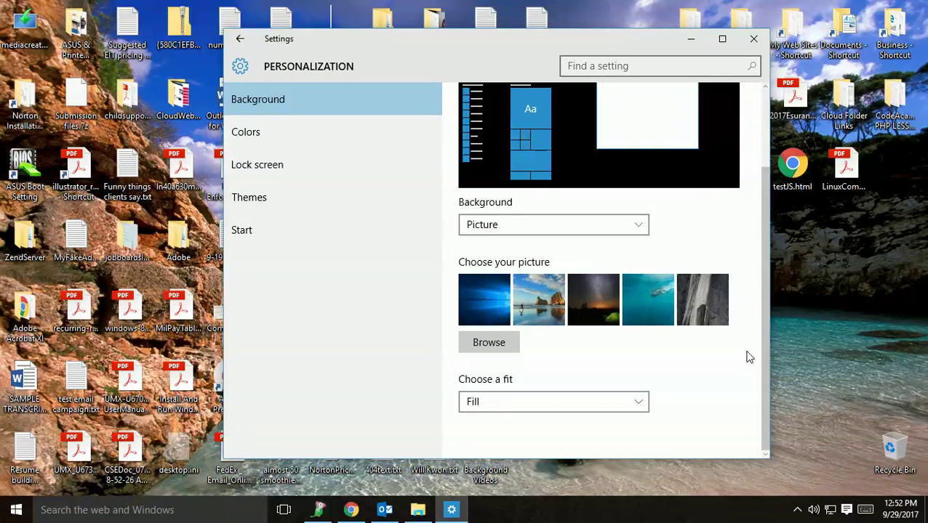
scroll(747, 352, "up", 2)
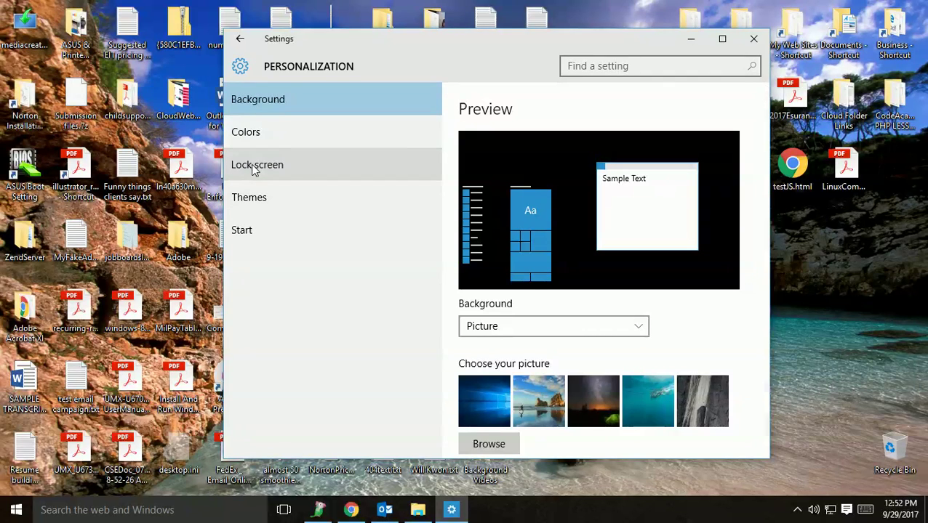
left_click(256, 172)
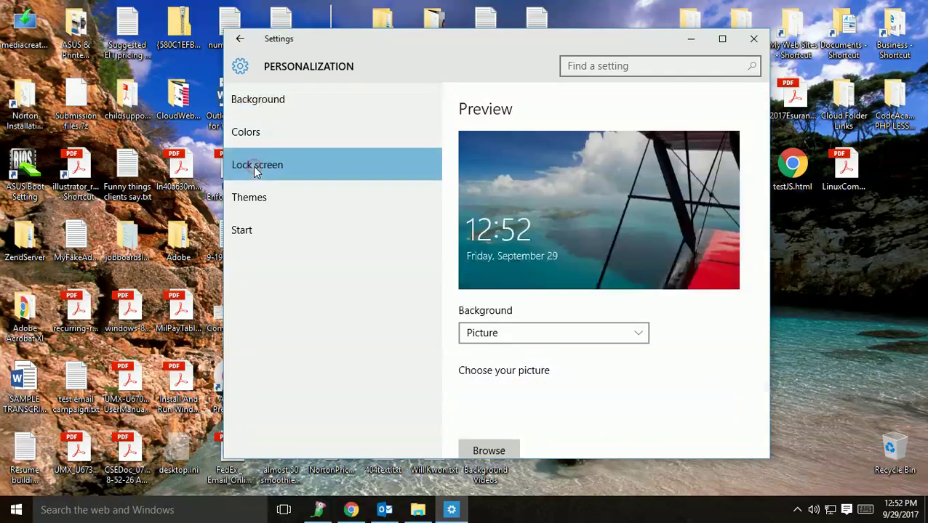
left_click(261, 205)
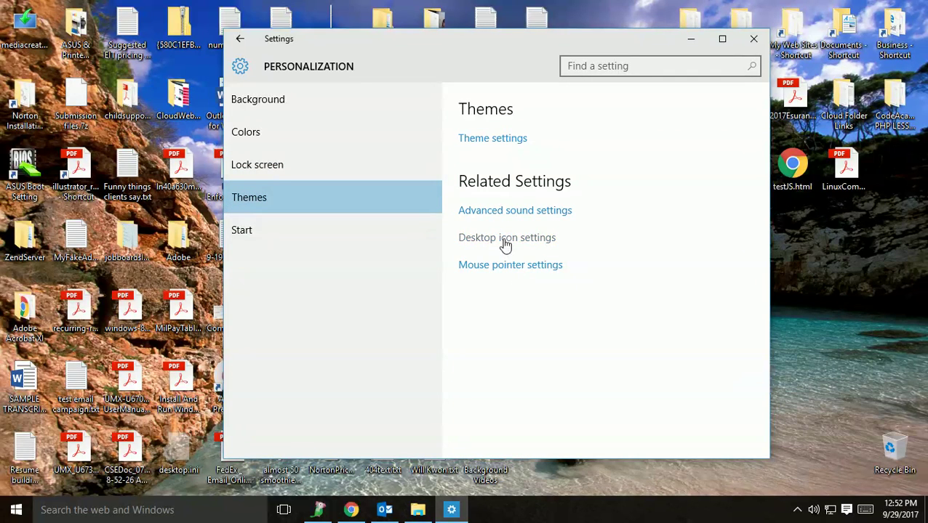
left_click(243, 228)
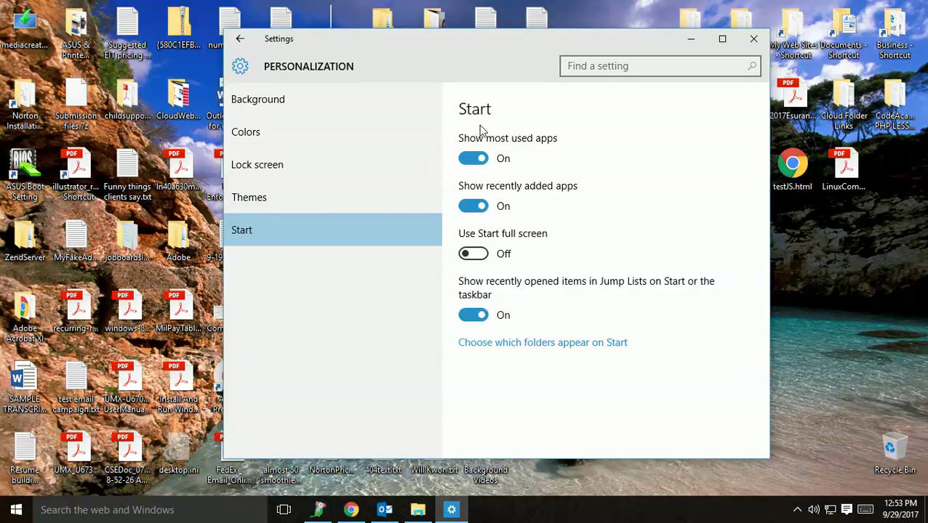
left_click(16, 512)
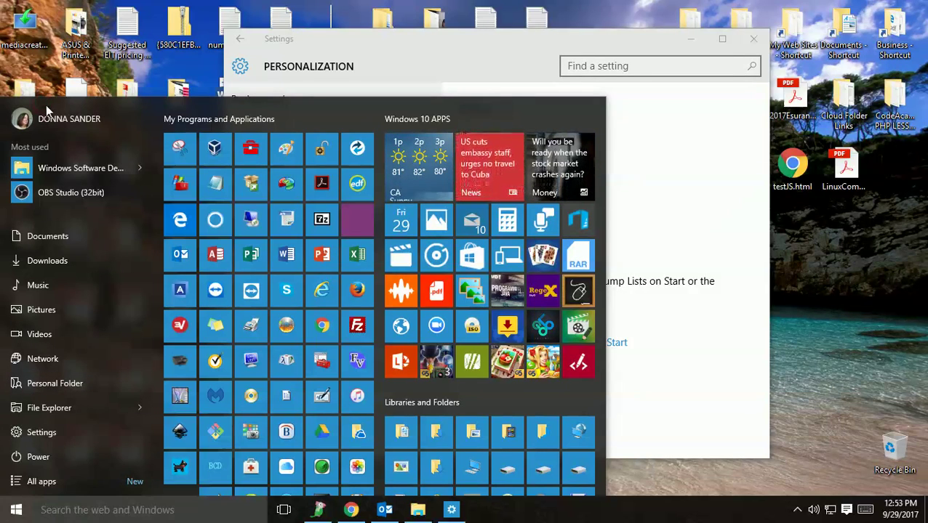
key("Print")
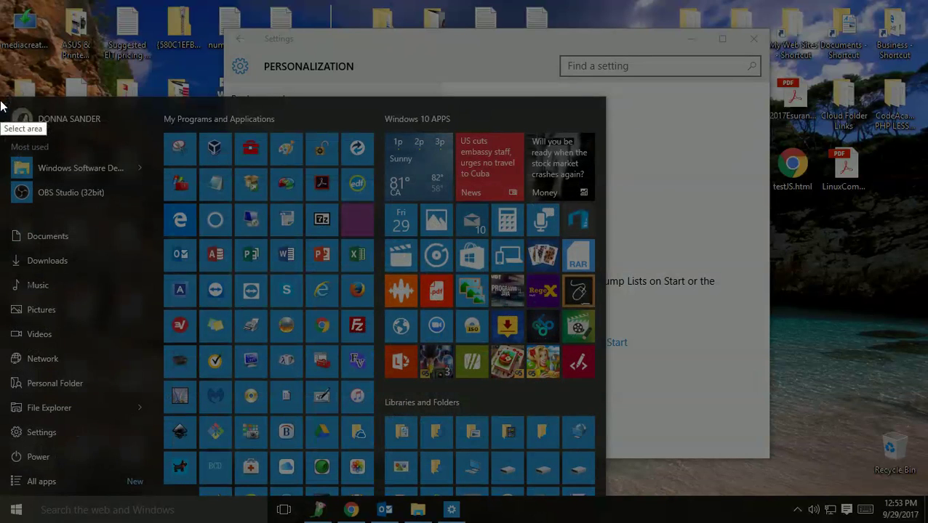
left_click_drag(1, 99, 29, 491)
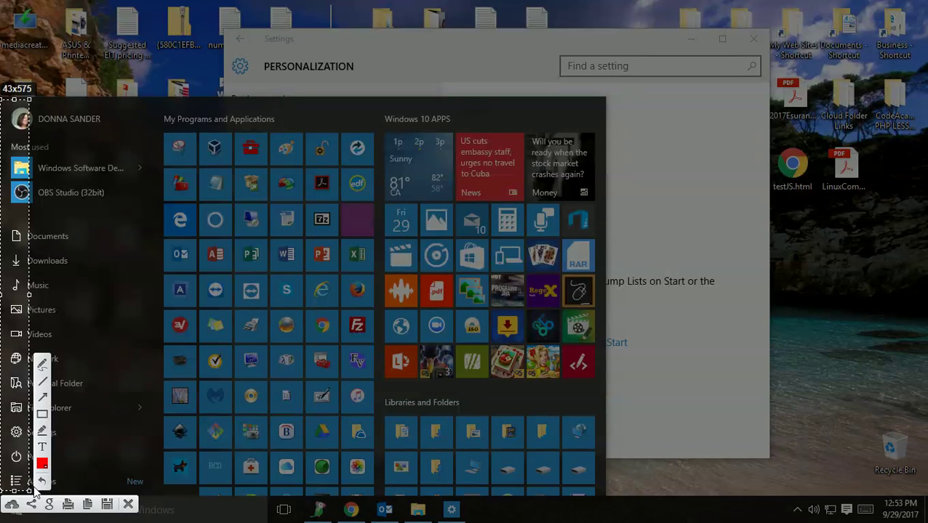
left_click(127, 507)
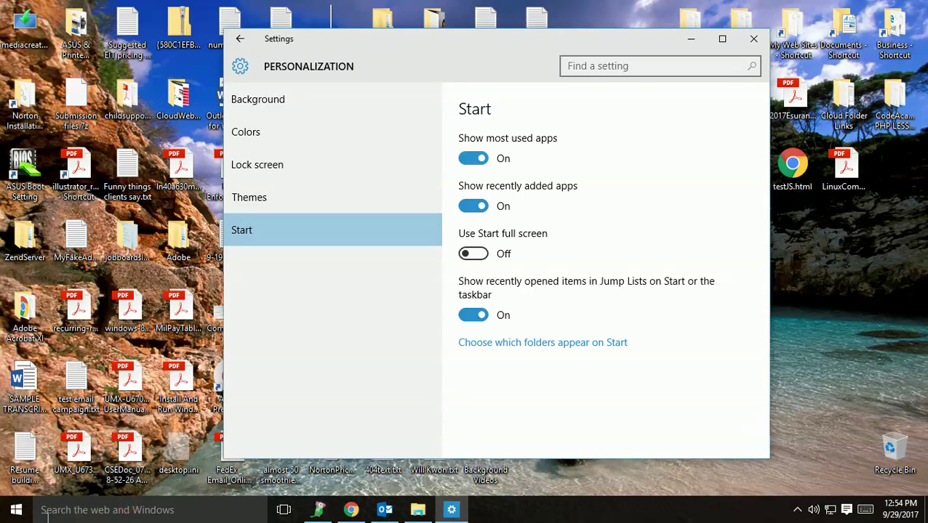
- Open the Start menu, view the options offered by the account name, and dismiss them
key("super")
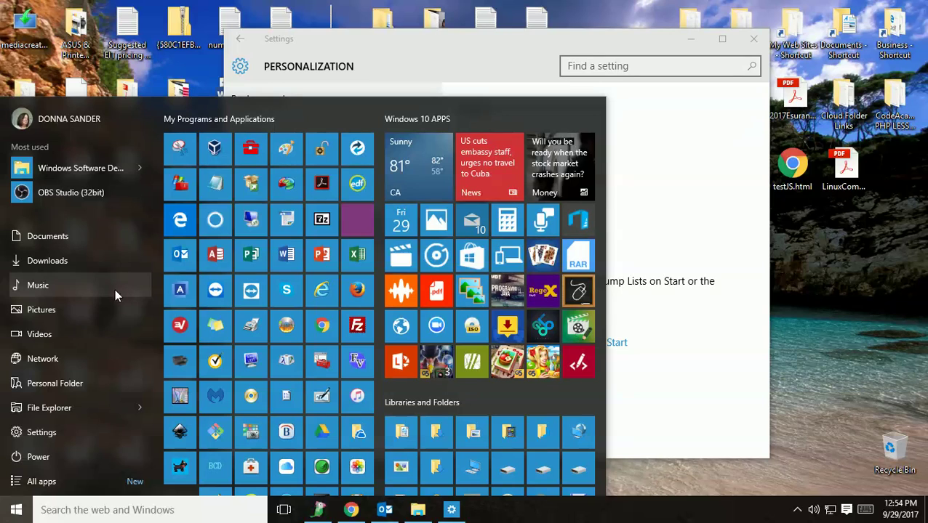
left_click(77, 121)
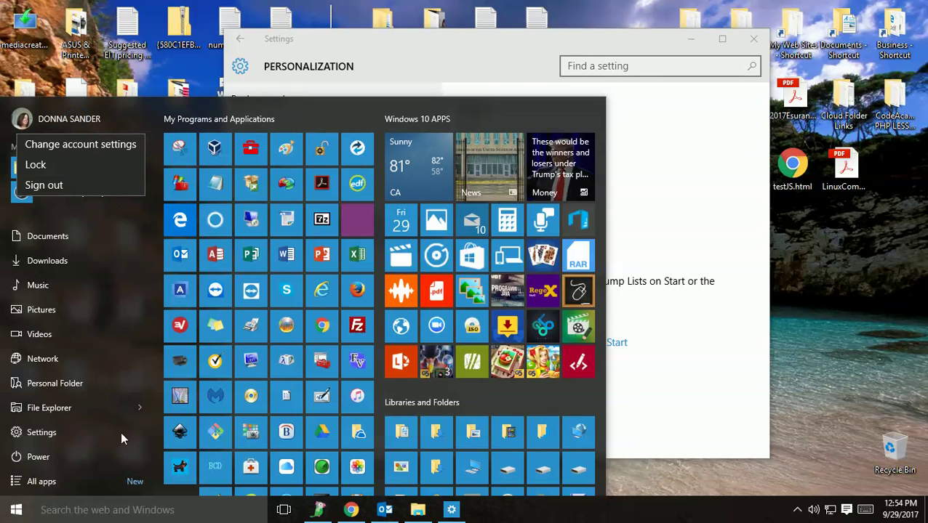
left_click(73, 213)
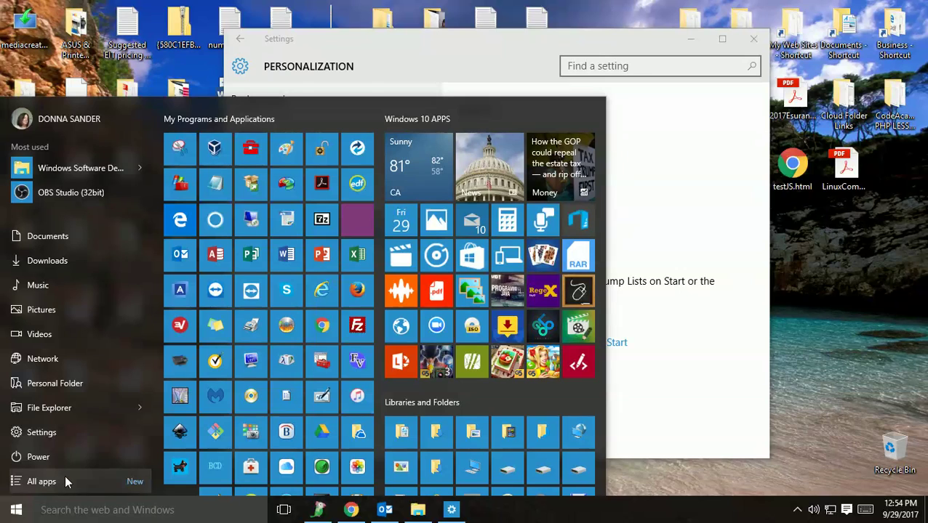
left_click(58, 122)
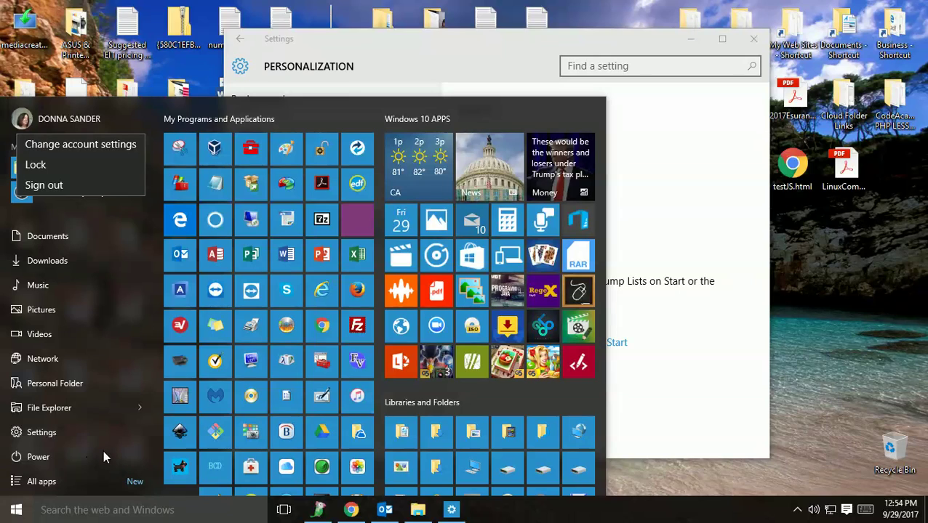
left_click(45, 412)
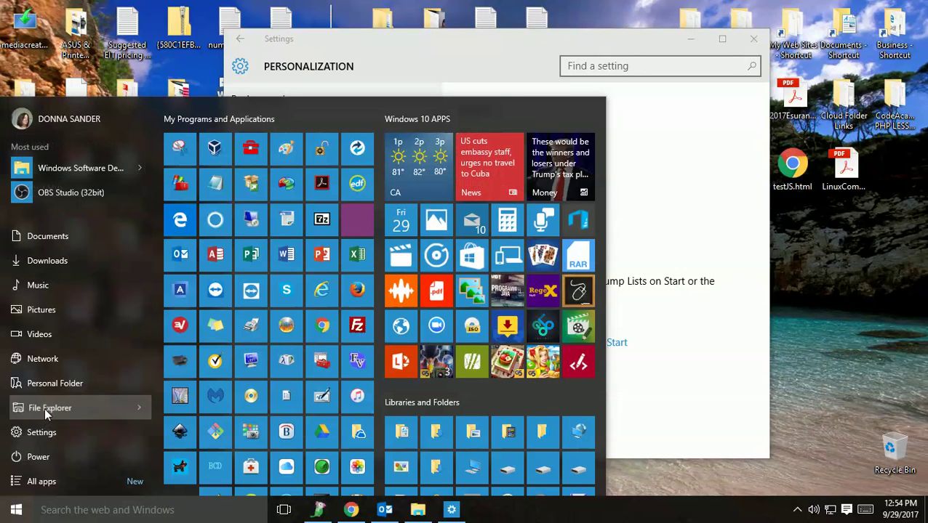
- Open the computer's properties from the File Explorer entry on Start, inspect the System protection settings, and close them
right_click(45, 411)
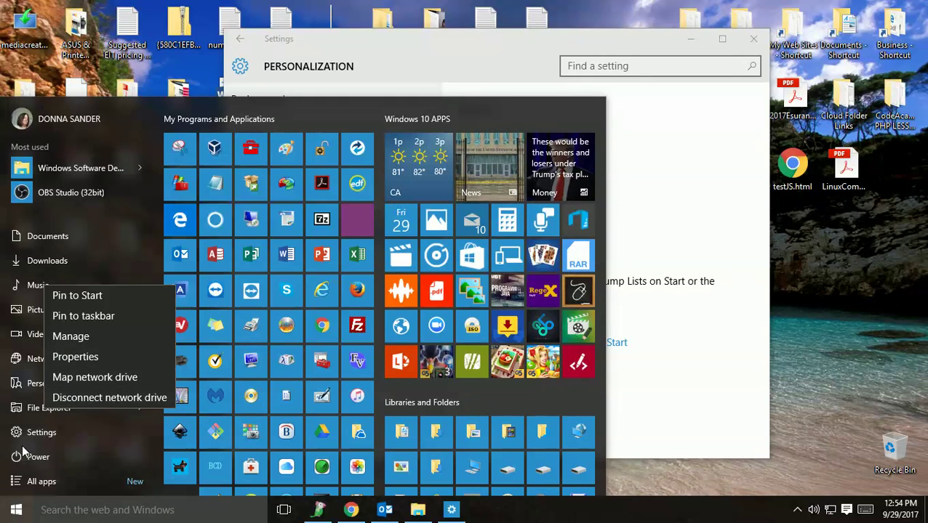
left_click(78, 358)
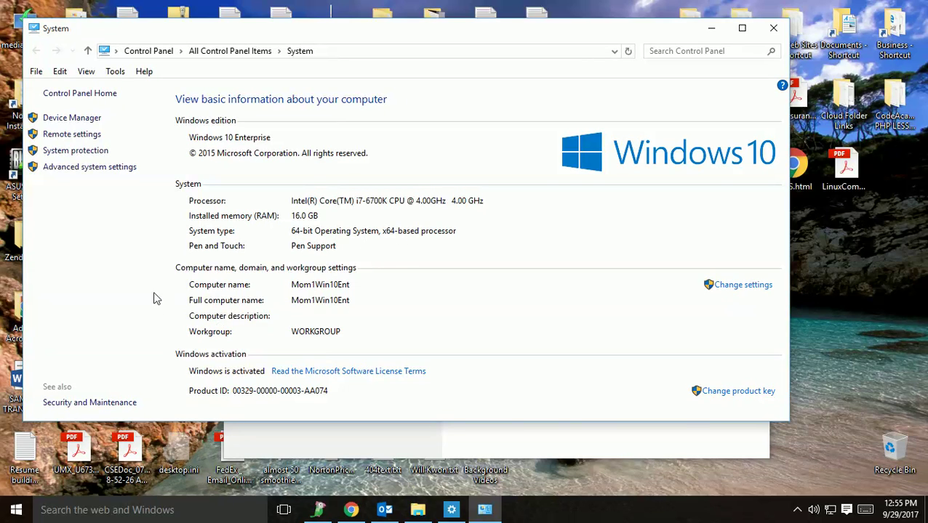
left_click(82, 152)
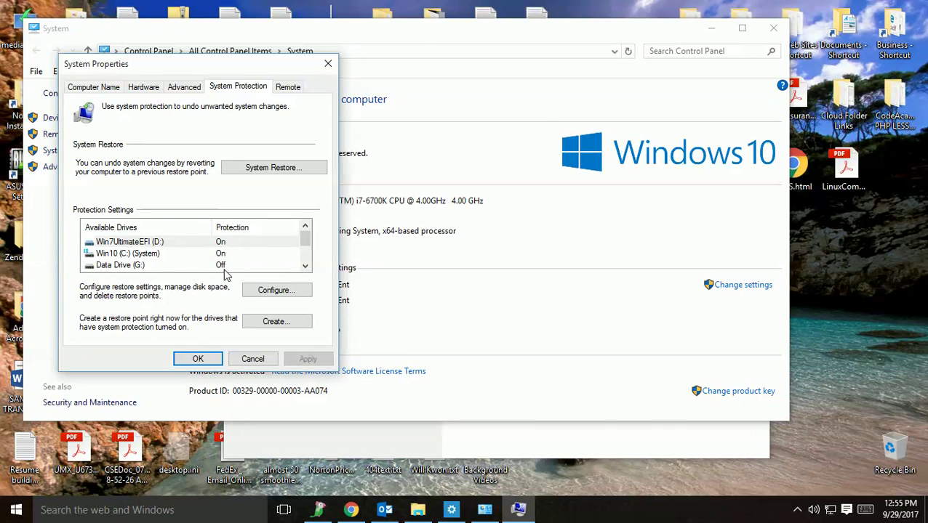
left_click(138, 254)
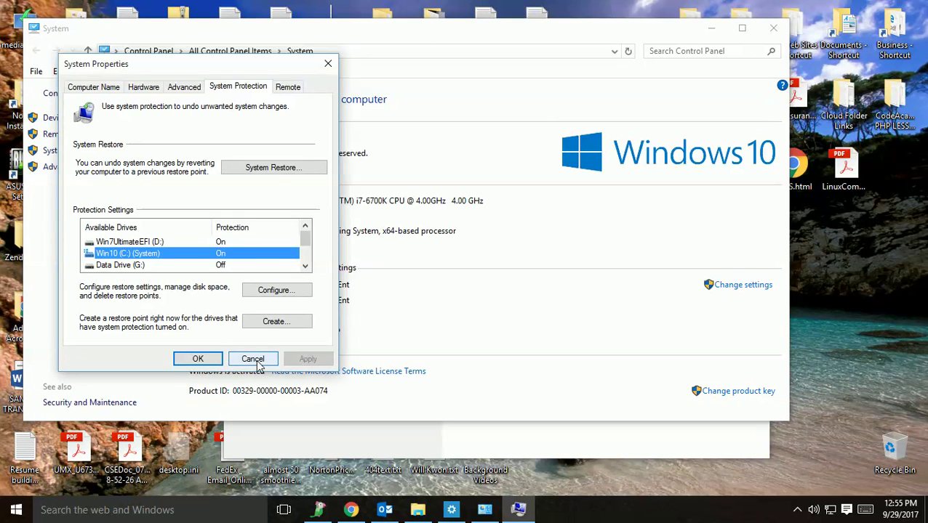
left_click(327, 66)
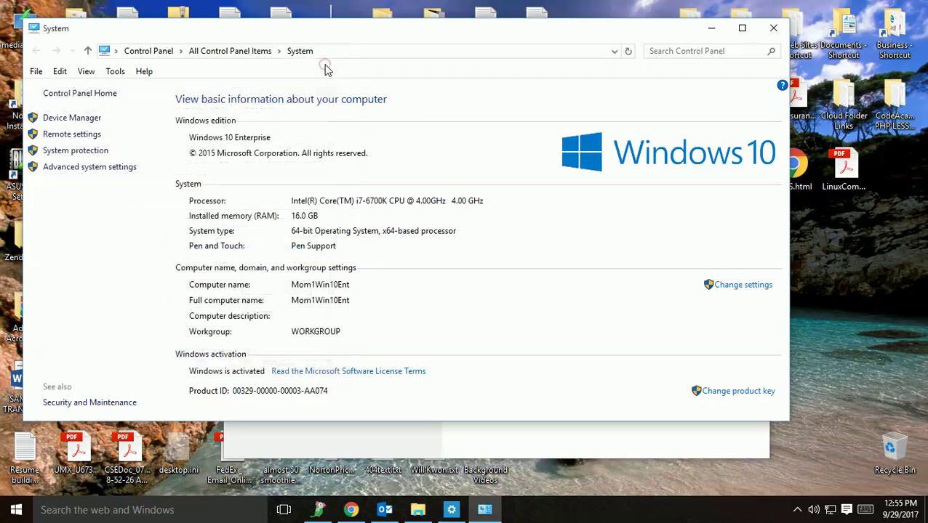
left_click(76, 150)
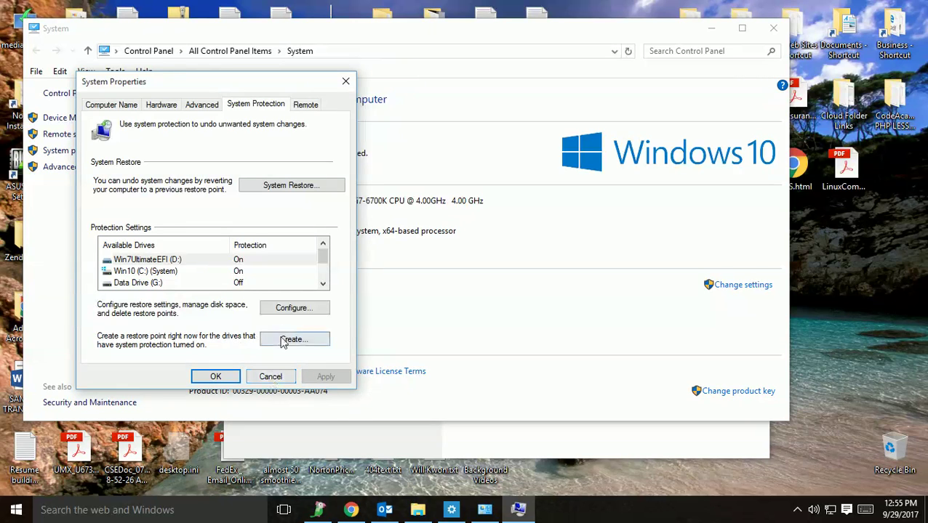
left_click(274, 372)
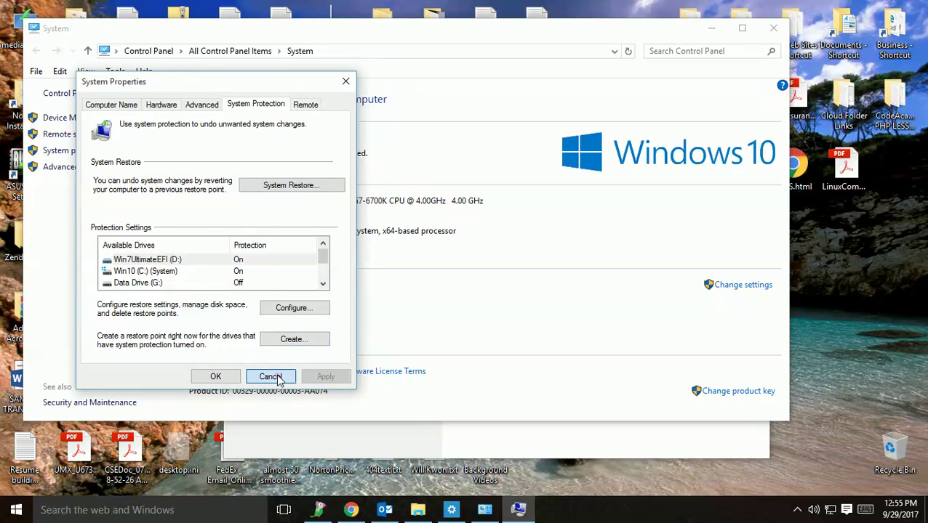
- Look through the Start menu's tile groups down to the ASUS Utilities group
left_click(15, 510)
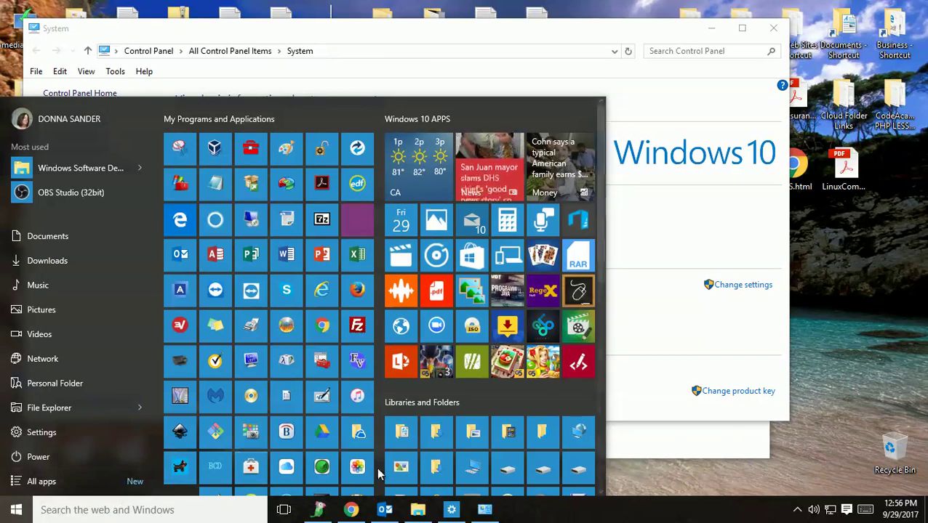
scroll(543, 419, "down", 3)
scroll(525, 373, "down", 4)
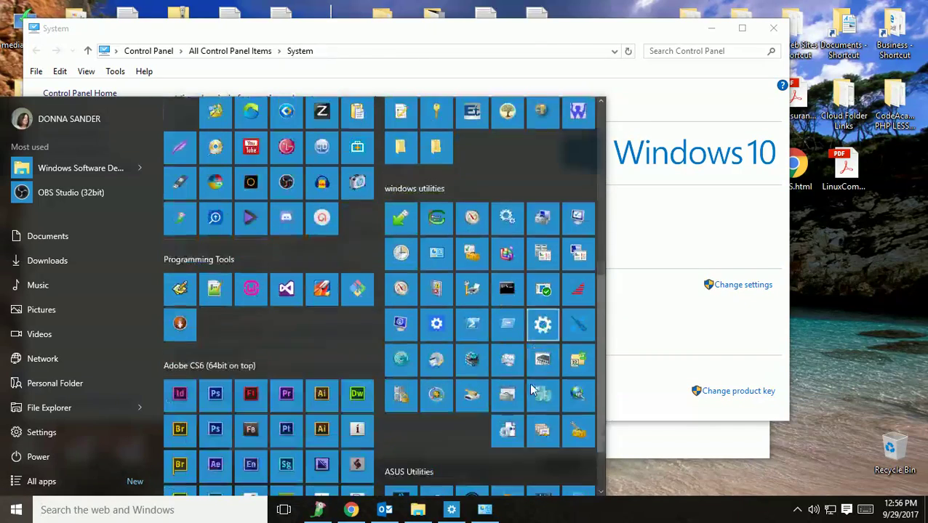
scroll(418, 425, "down", 1)
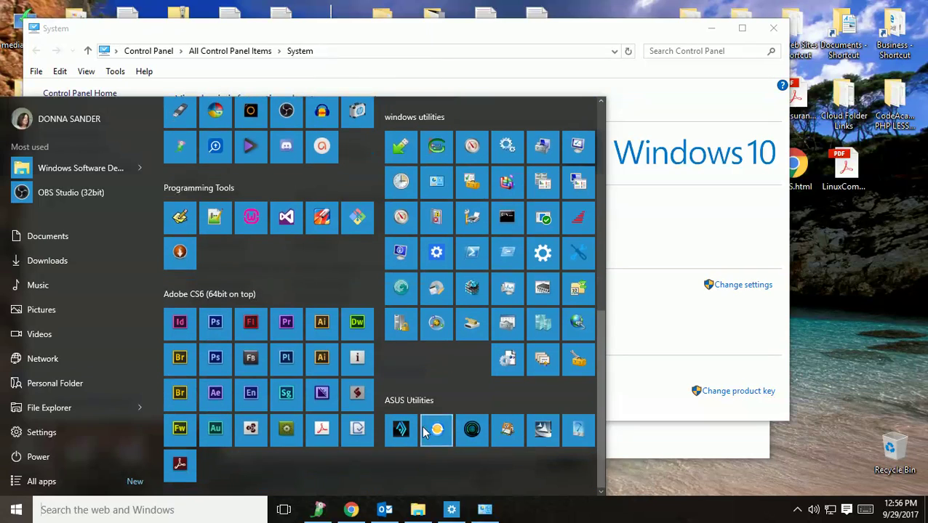
- Show the All apps list and expand its ASUS folder
left_click(32, 484)
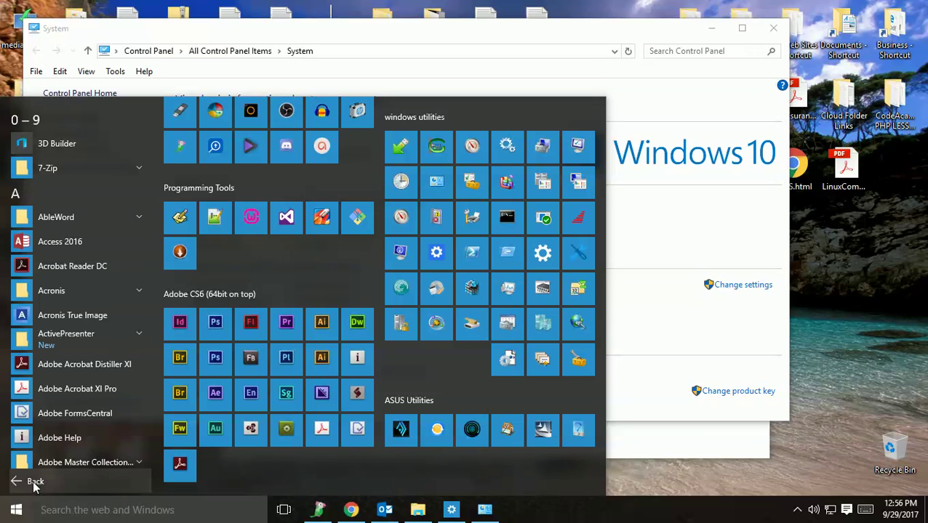
left_click(36, 482)
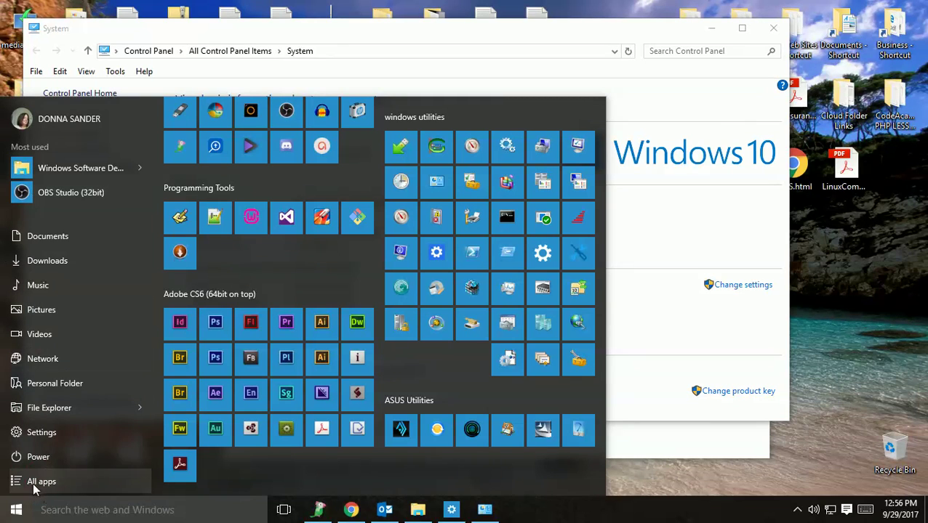
left_click(35, 483)
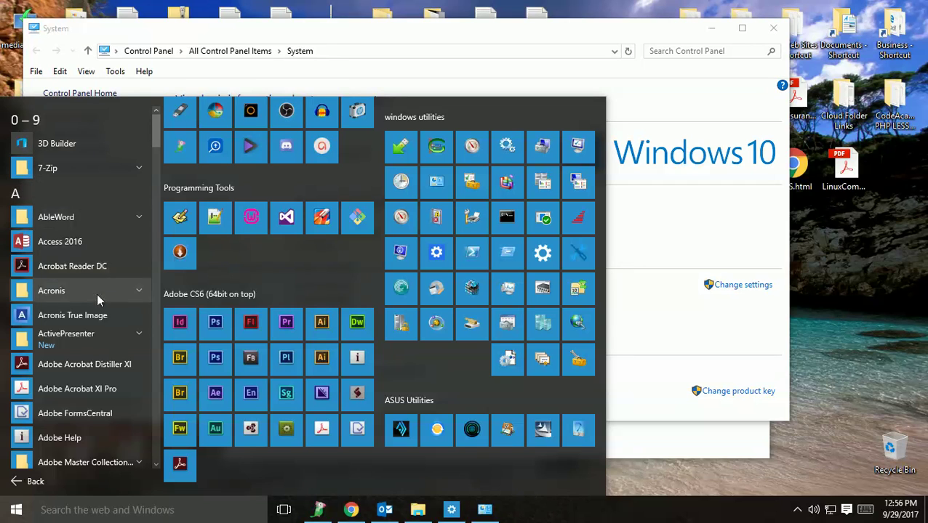
scroll(100, 329, "down", 1)
scroll(102, 329, "down", 3)
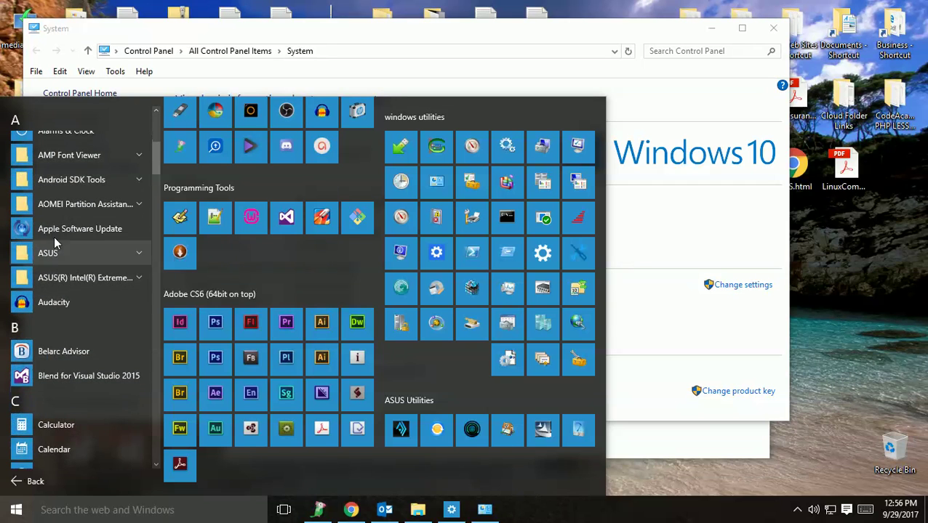
left_click(98, 251)
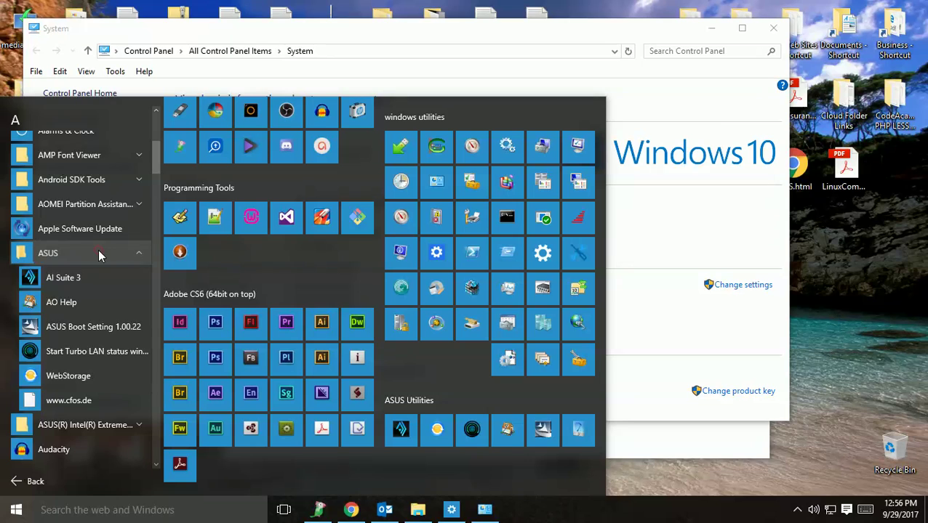
- View the options for AI Suite 3 in the ASUS folder and for the smaller gear tile in the windows utilities group
right_click(36, 280)
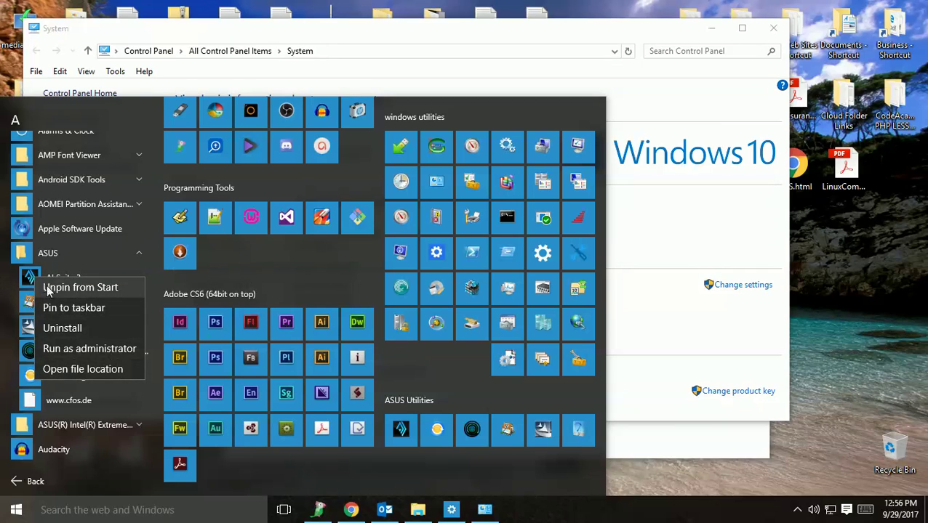
left_click(107, 105)
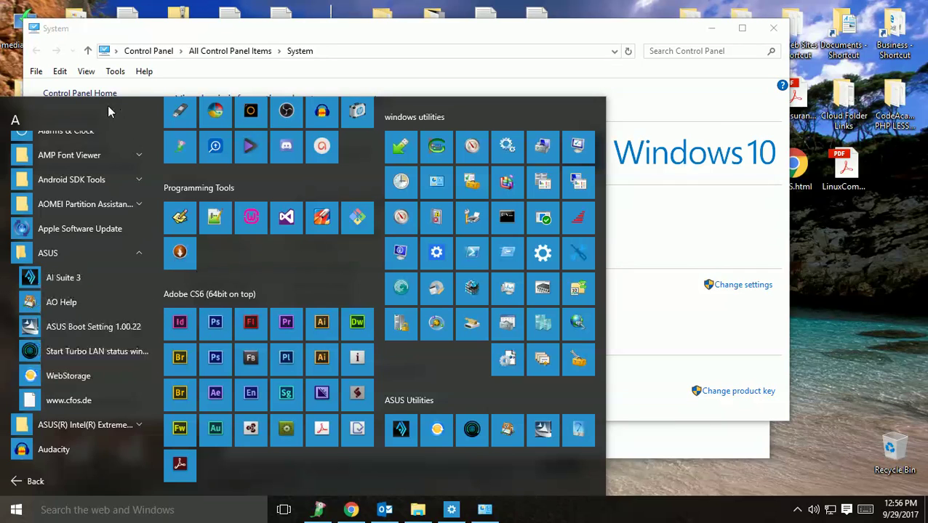
right_click(436, 256)
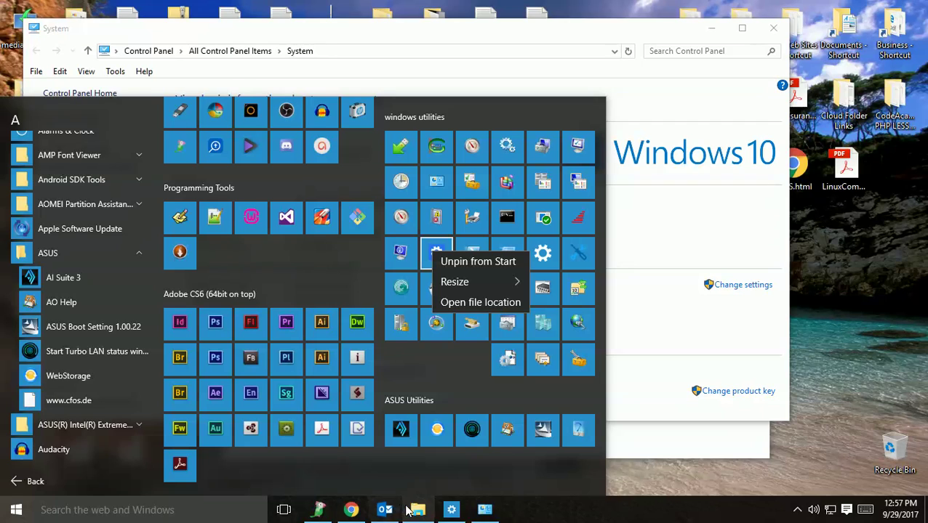
mouse_move(489, 513)
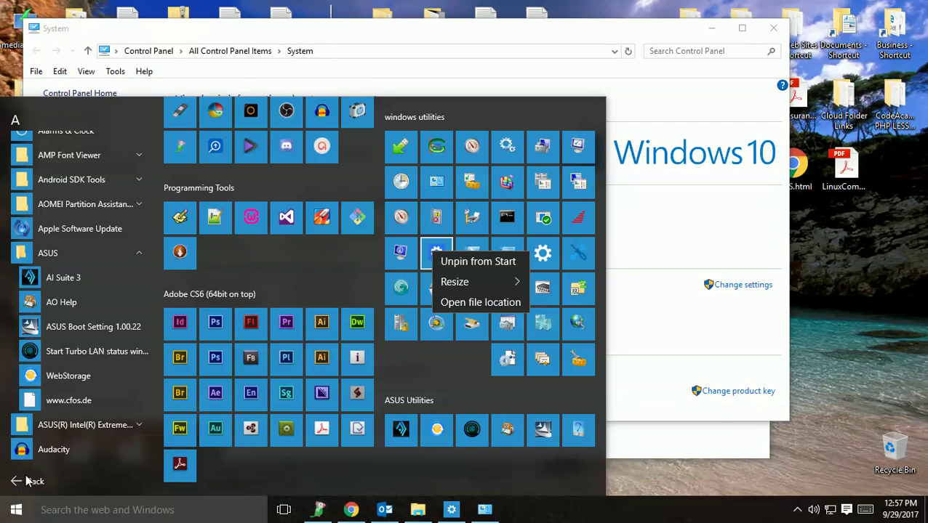
- Dismiss the tile's options, collapse the ASUS folder in the All apps list, and return to the main Start view
key("Escape")
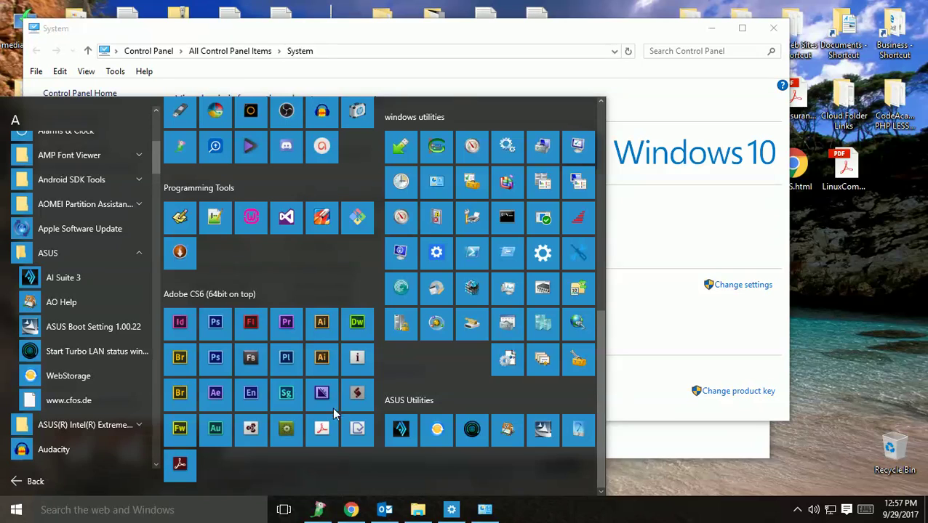
scroll(466, 374, "up", 5)
scroll(538, 399, "down", 3)
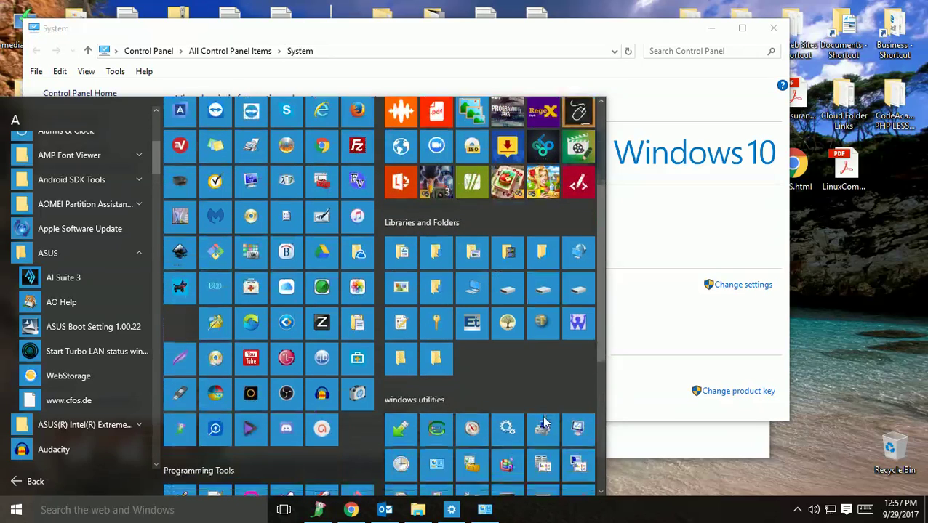
left_click(136, 253)
scroll(134, 227, "up", 5)
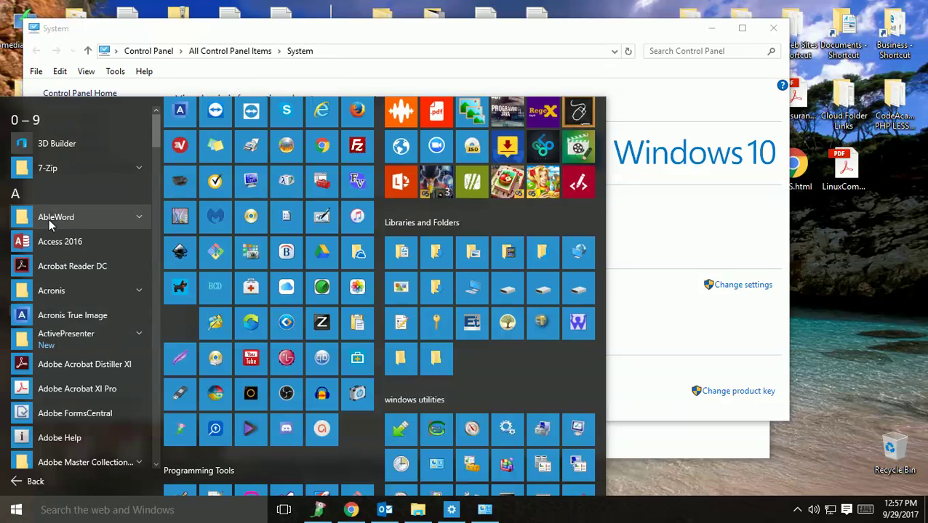
left_click(35, 482)
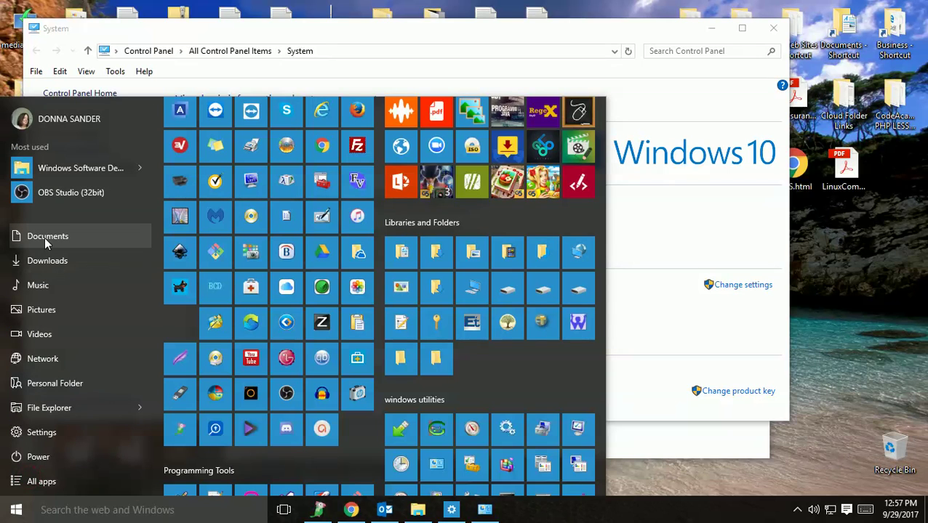
- Open the Downloads folder from Start and send a shortcut to its Acronis folder to the desktop
left_click(49, 261)
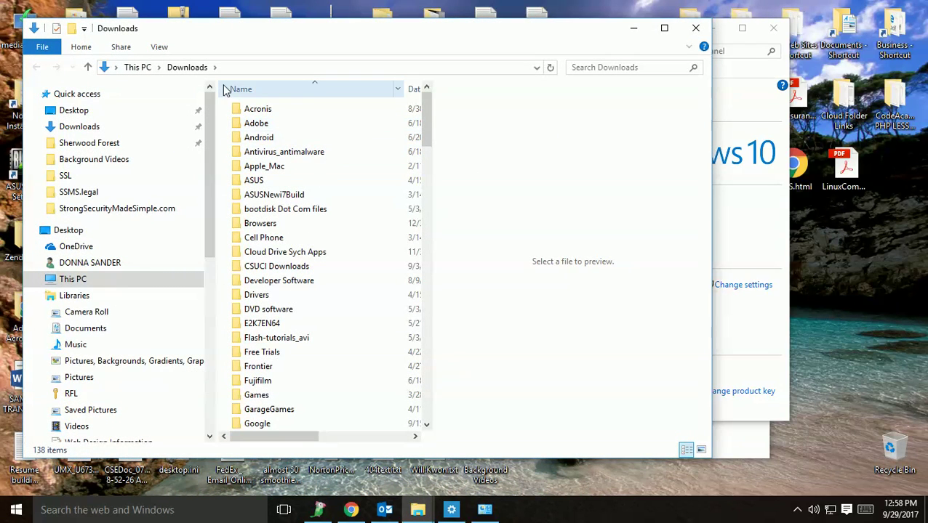
right_click(252, 113)
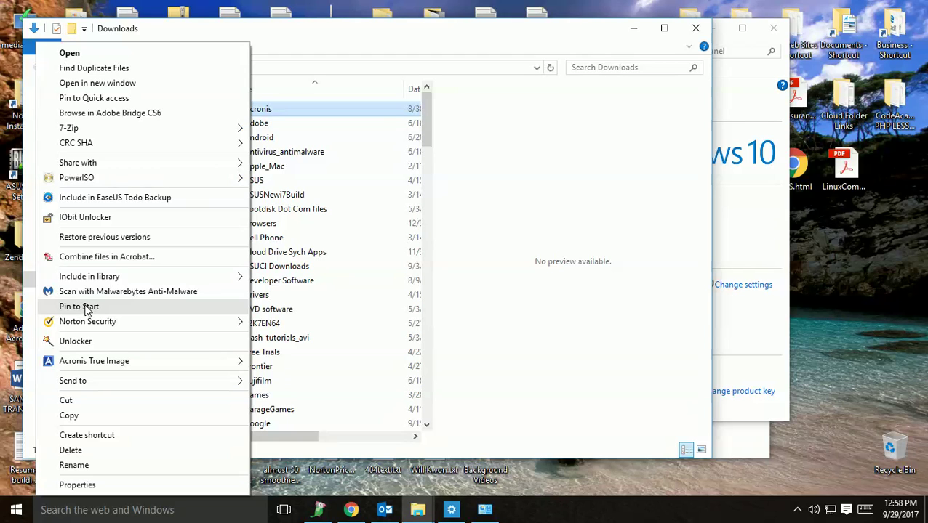
mouse_move(127, 381)
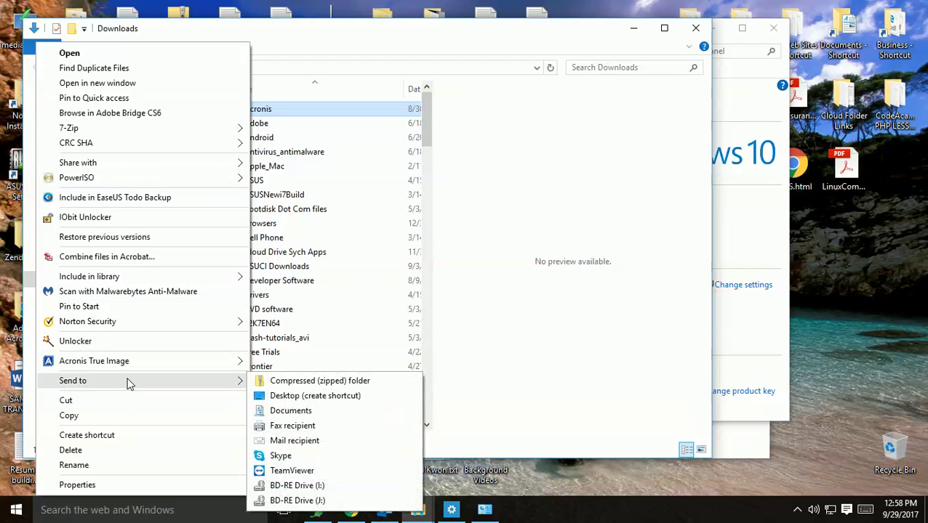
left_click(285, 404)
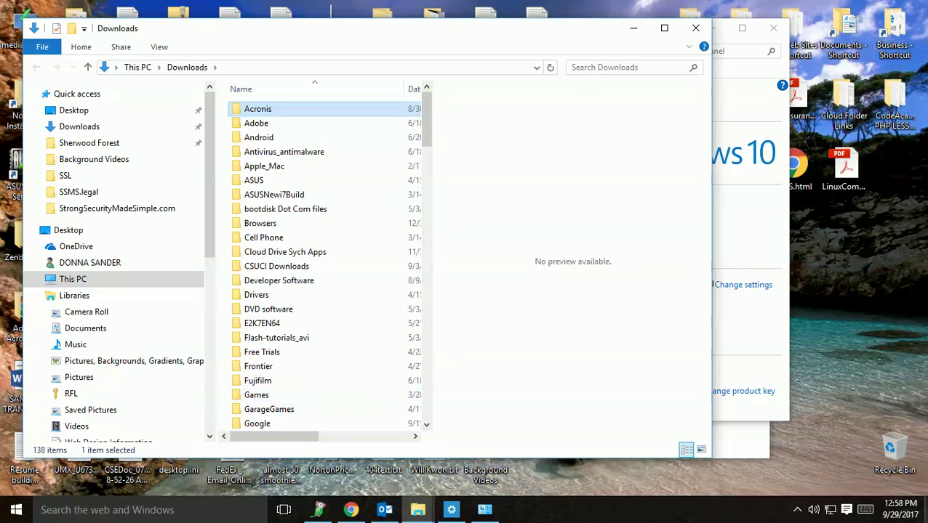
- Show the desktop, inspect the Customize options in the Background Videos folder's properties, and cancel without changes
left_click(891, 451)
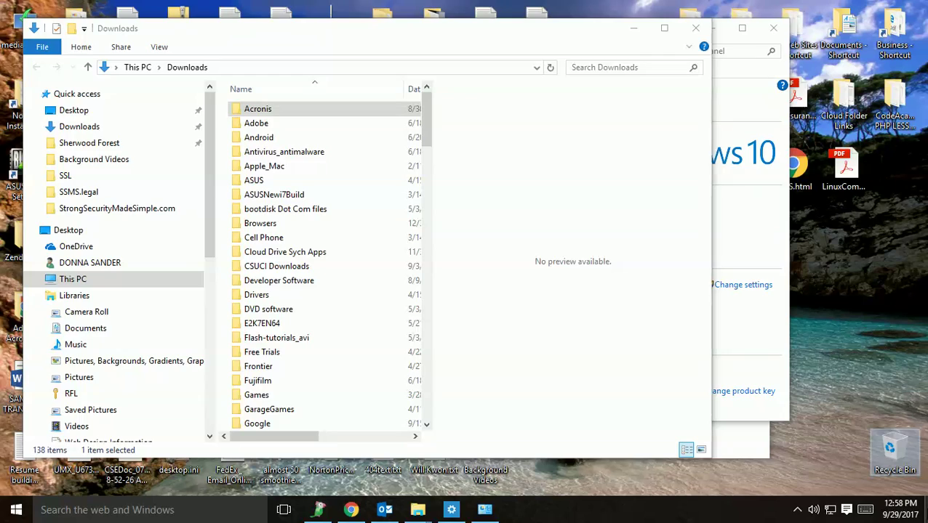
left_click(925, 501)
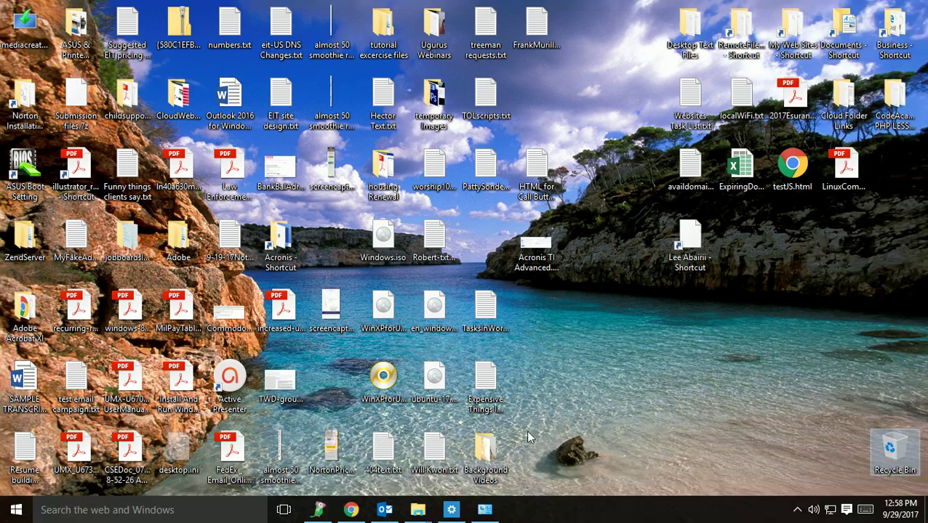
right_click(482, 449)
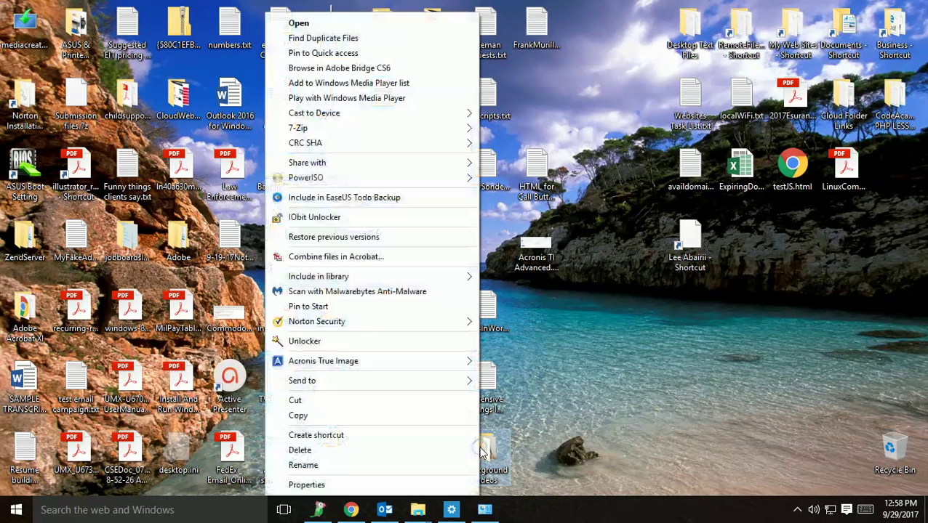
left_click(428, 485)
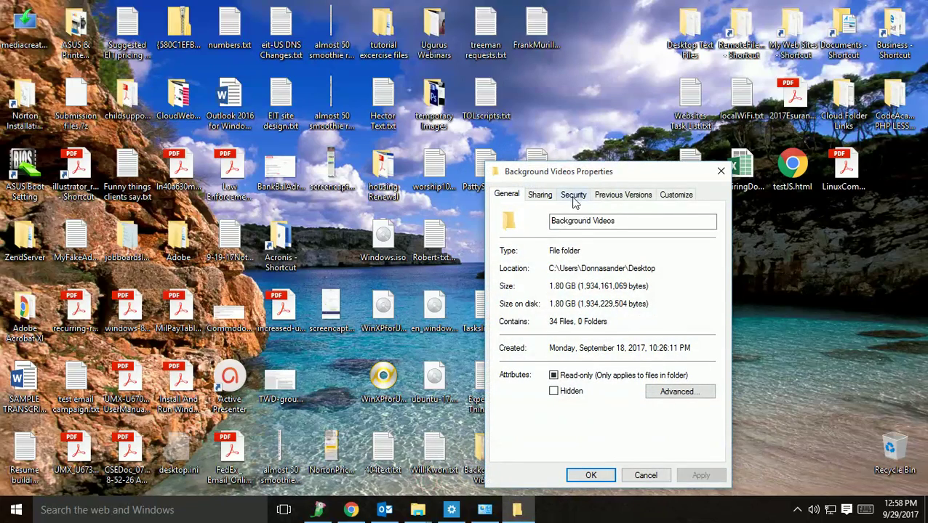
left_click(676, 194)
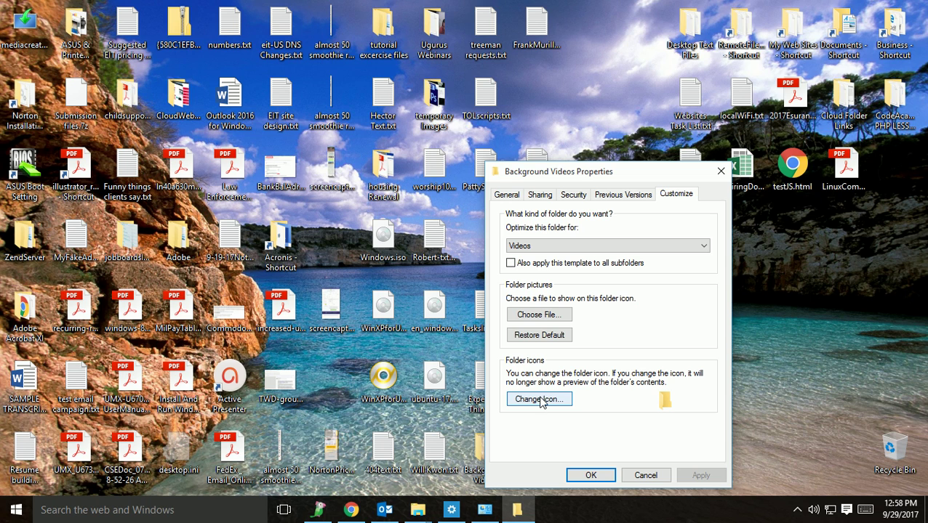
left_click(645, 476)
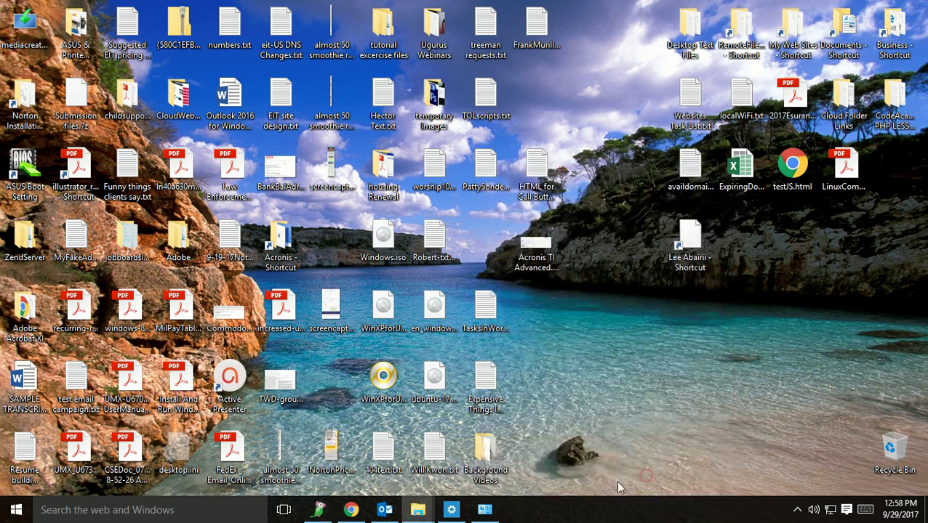
- Open the Everythingit-US folder from its tile in the Libraries and Folders group on Start, and close its window
left_click(14, 515)
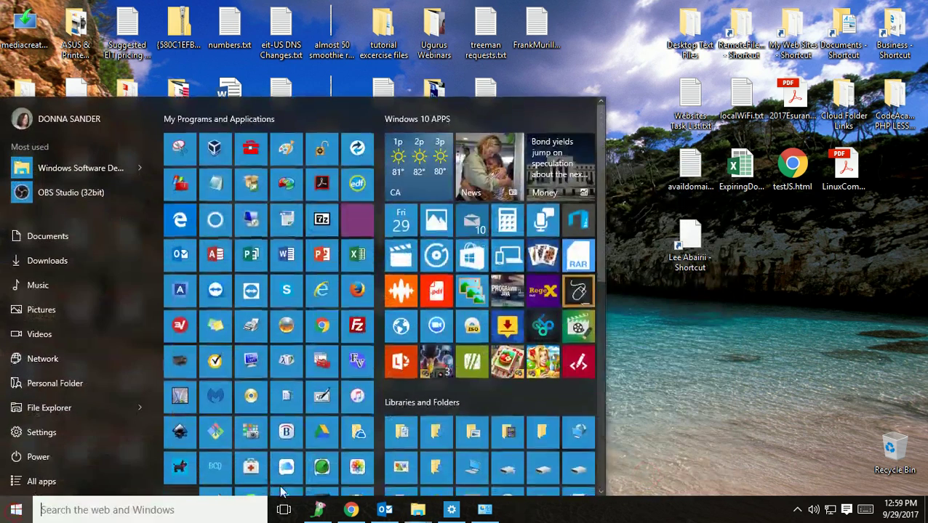
scroll(541, 433, "down", 3)
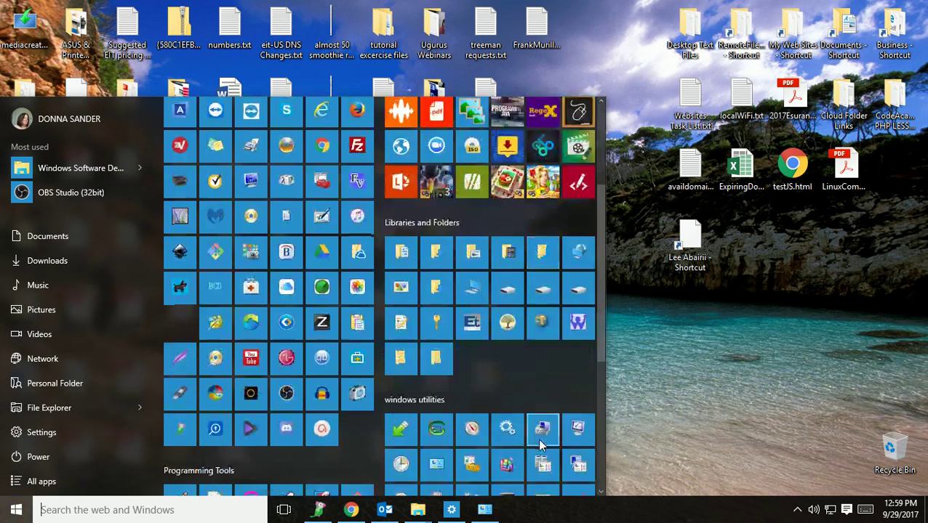
left_click(471, 326)
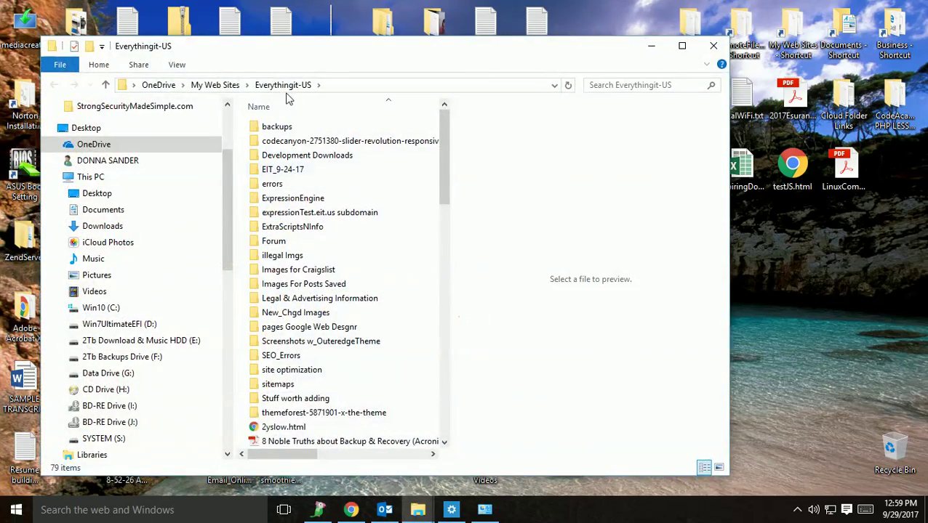
left_click(708, 53)
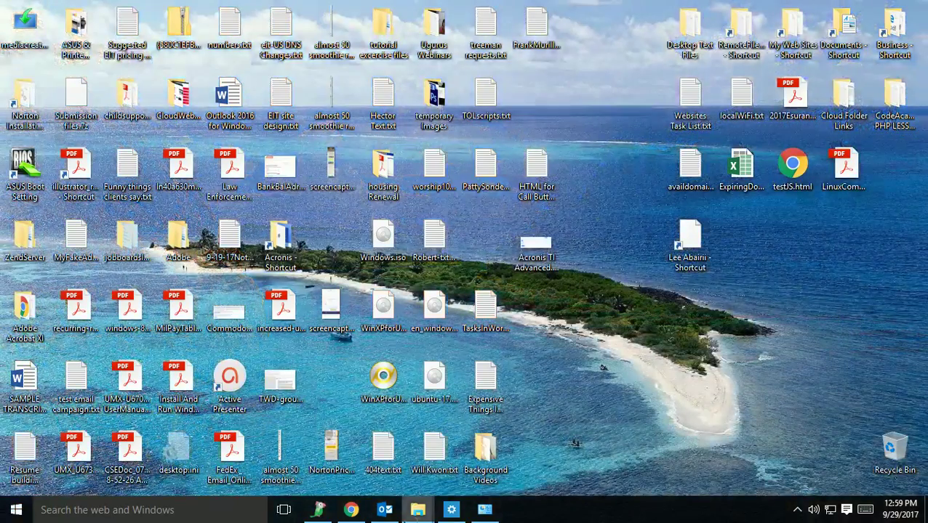
- Close the remaining System, Downloads, Audio-Video editing and Settings windows
left_click(484, 510)
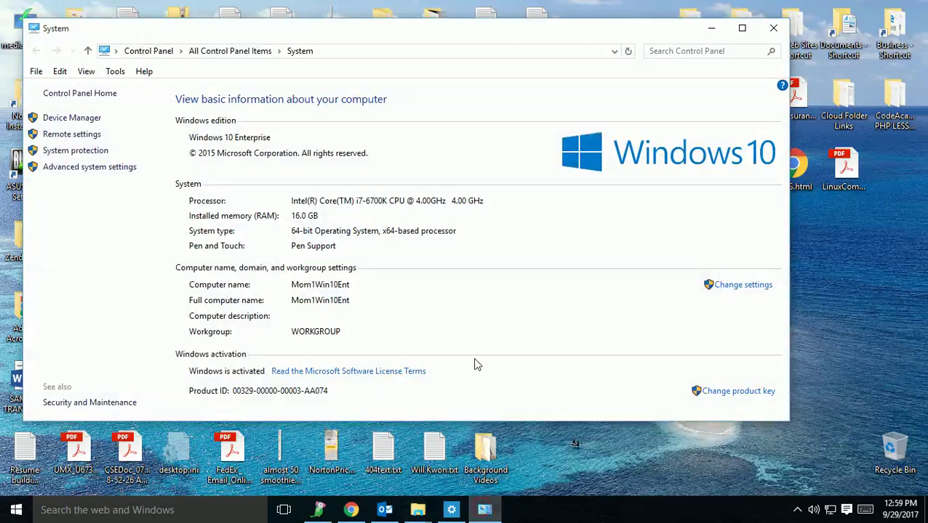
left_click(769, 27)
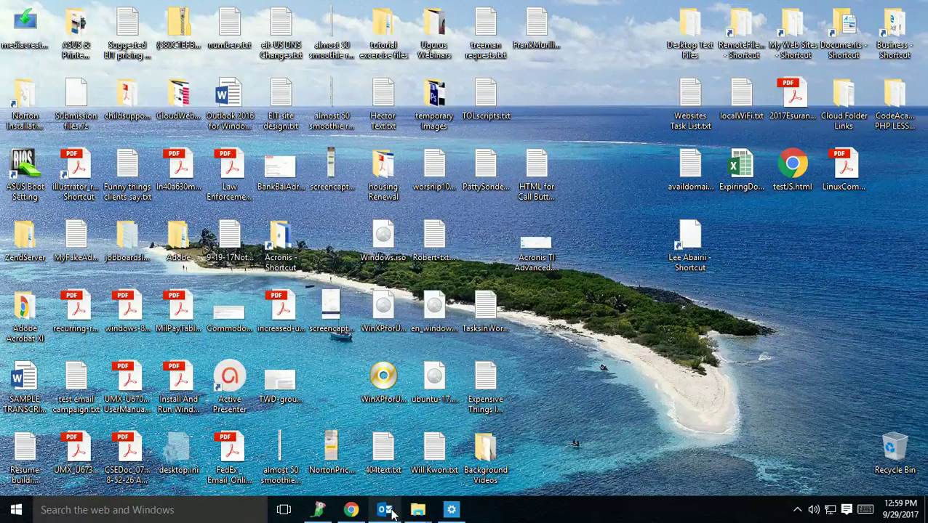
mouse_move(367, 516)
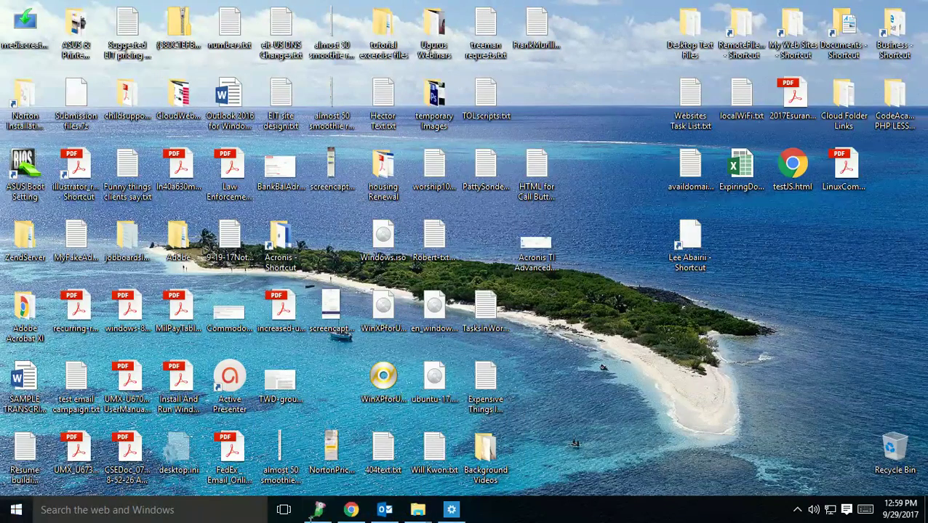
left_click(452, 512)
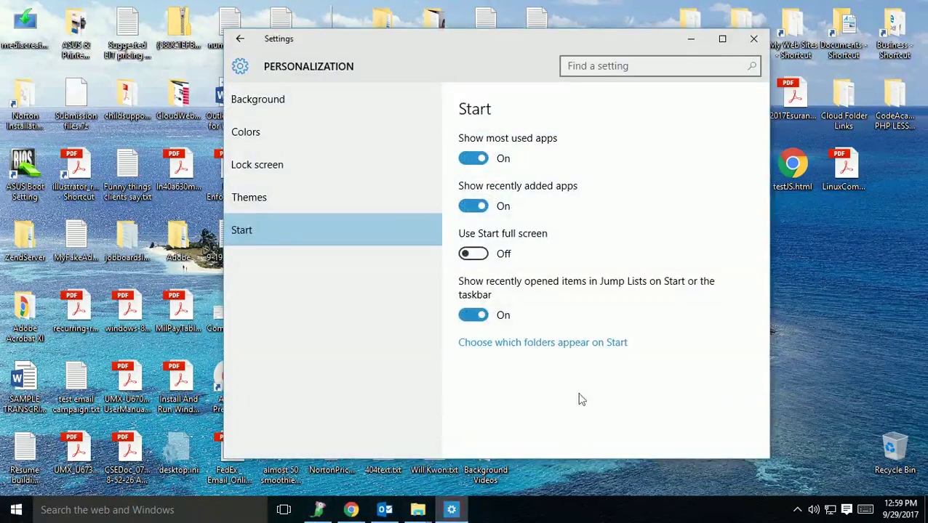
left_click(413, 513)
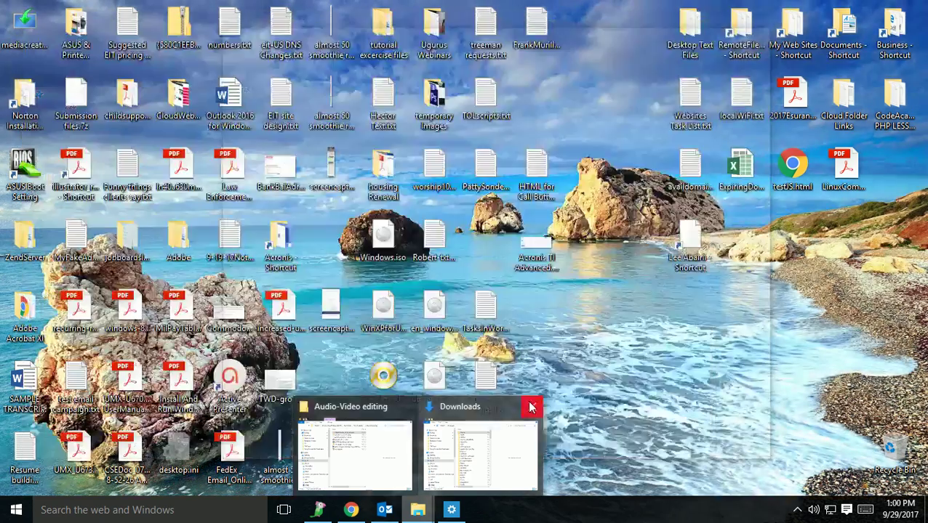
left_click(530, 407)
left_click(471, 405)
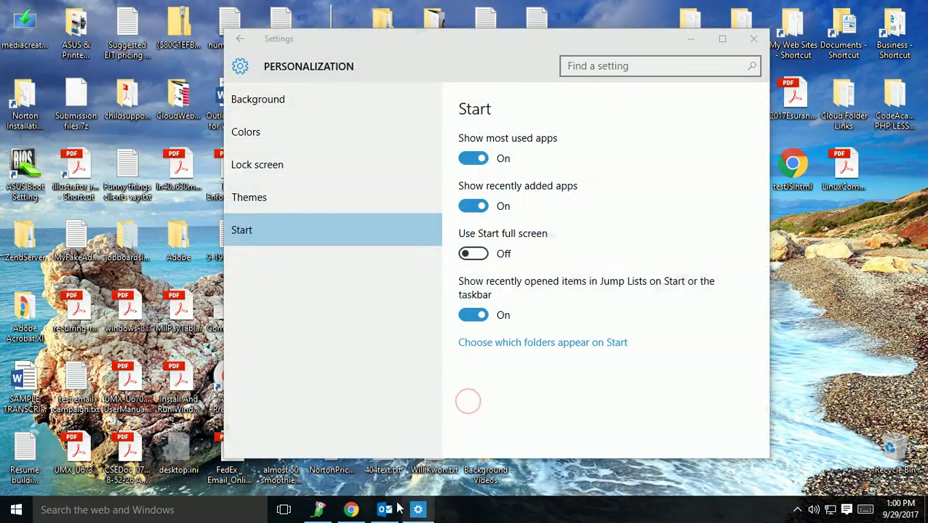
left_click(755, 38)
- Bring up the ActivePresenter recording controls from the hidden notification icons and stop the recording
left_click(794, 511)
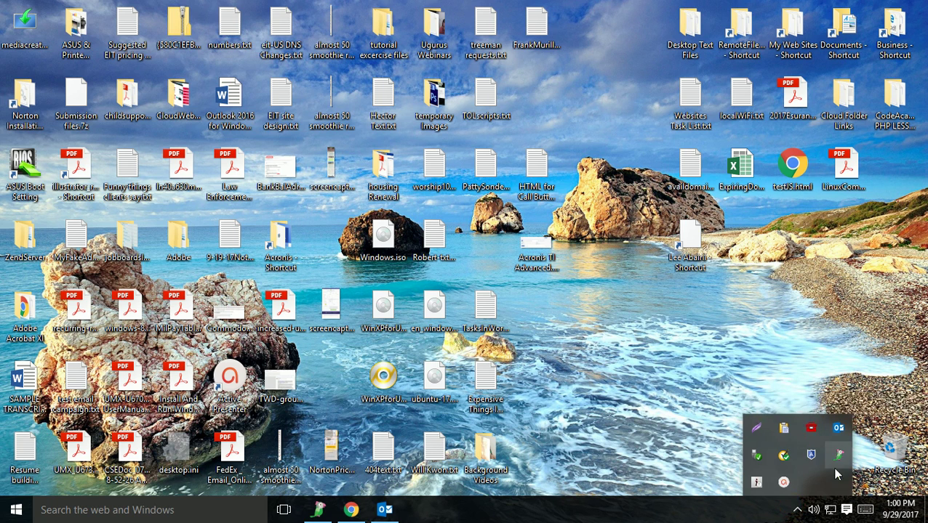
left_click(782, 482)
left_click(882, 470)
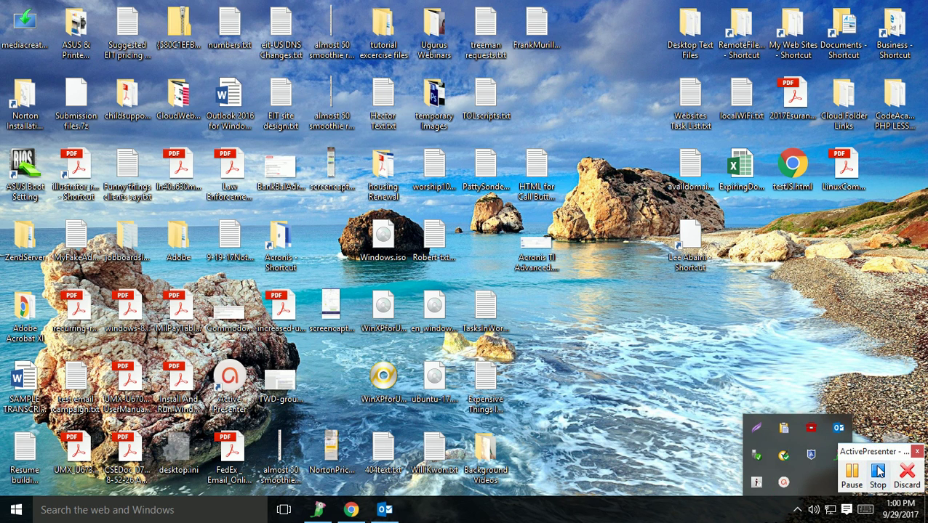